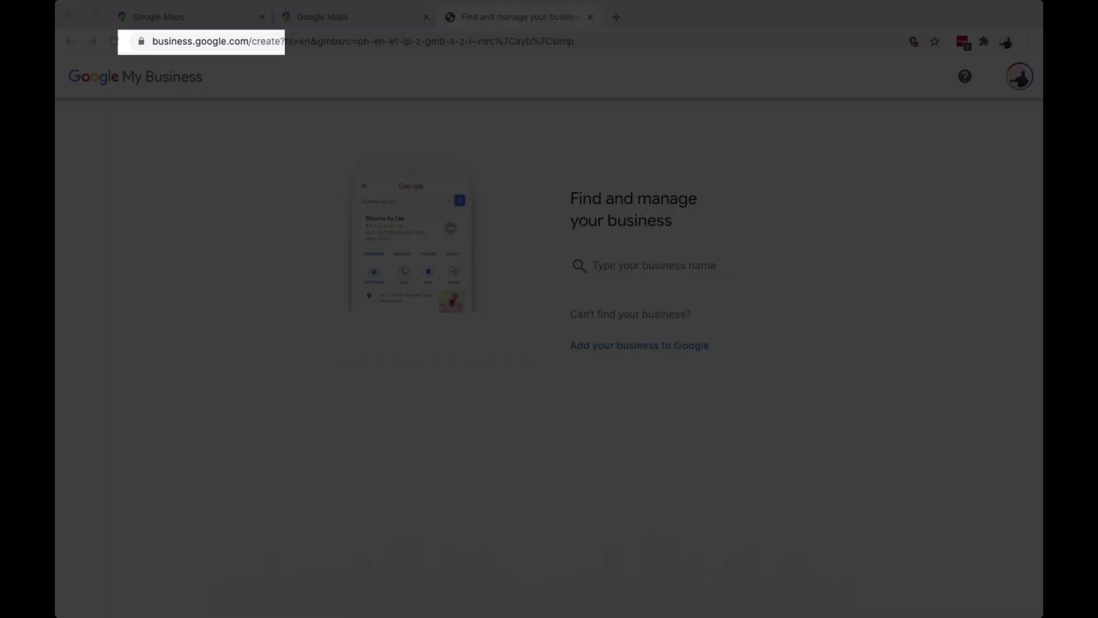
Create a new business named 'Pearly's Sari Sari Store' and confirm the name.
left_click(657, 265)
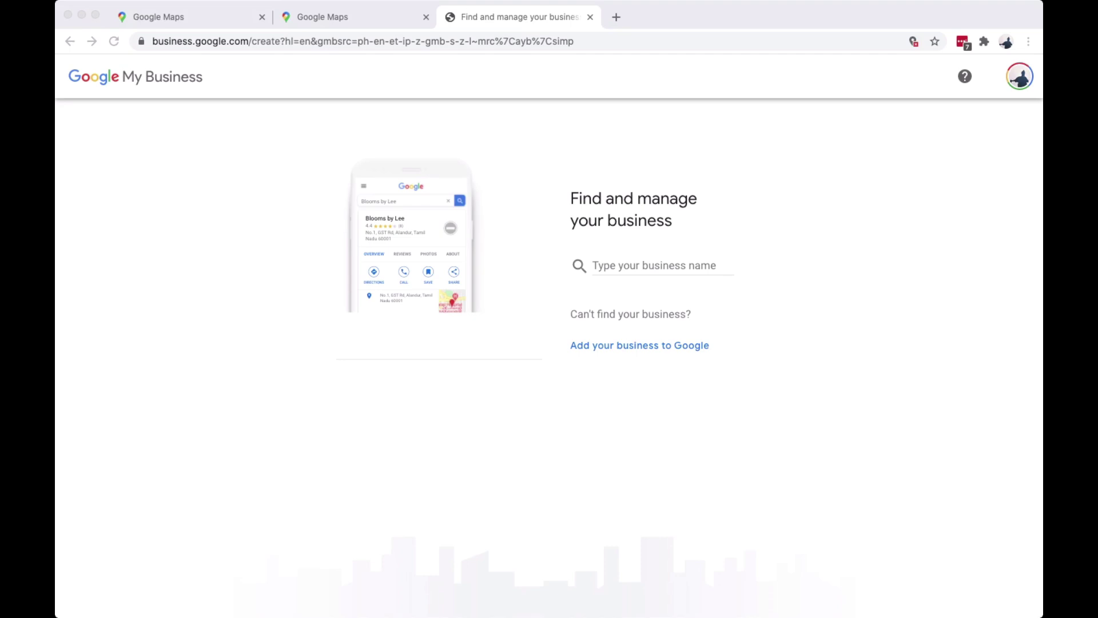
left_click(651, 266)
type("Per")
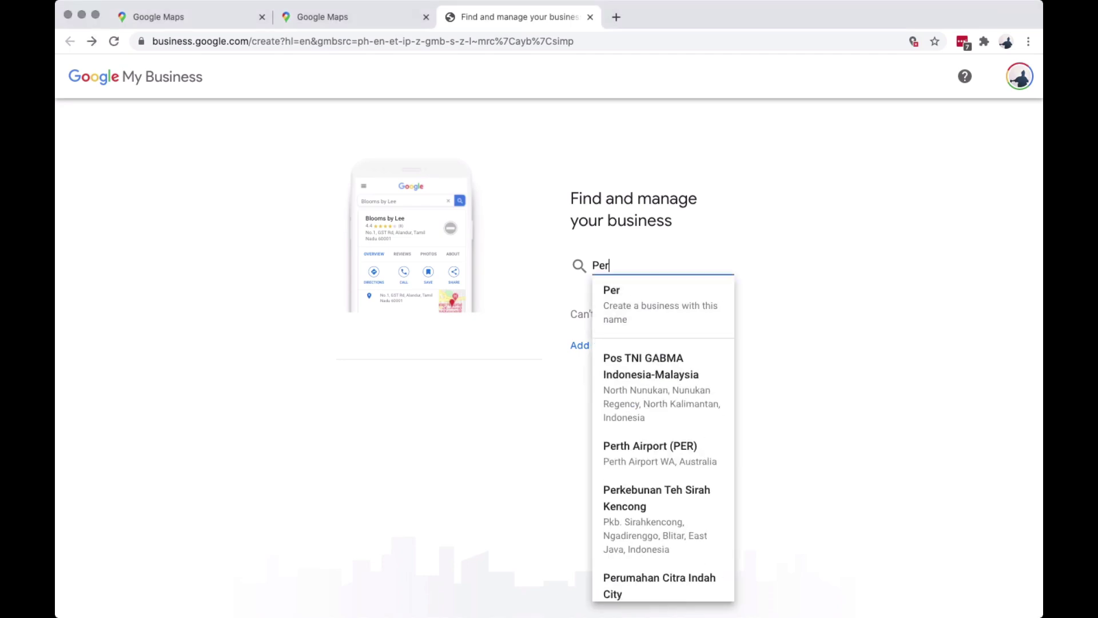
key("BackSpace")
type("arly's")
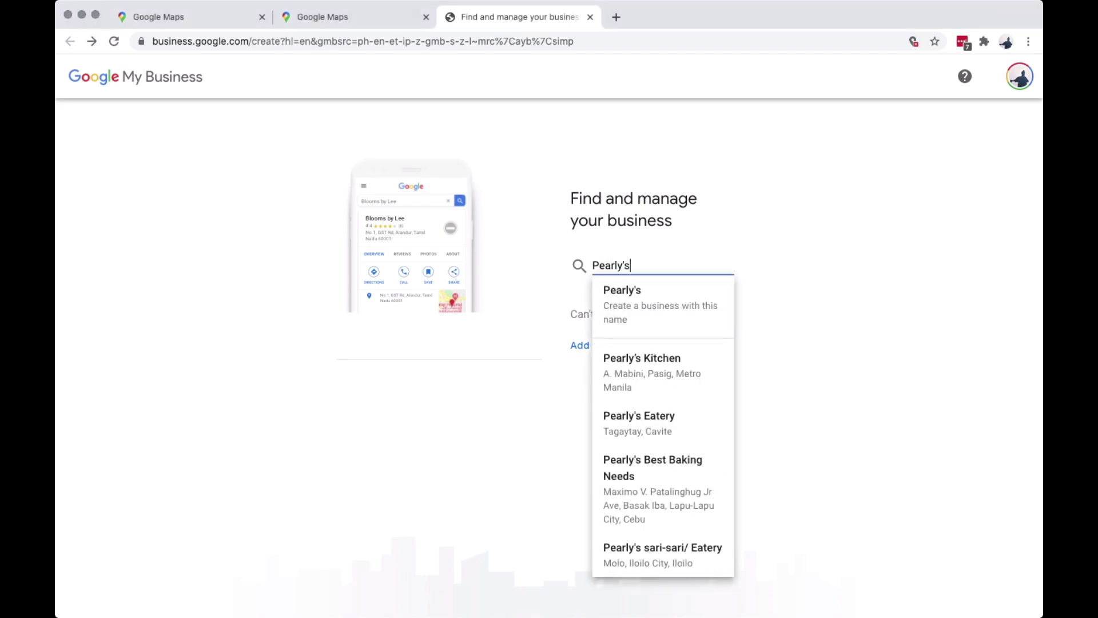
type(" Sari Sari")
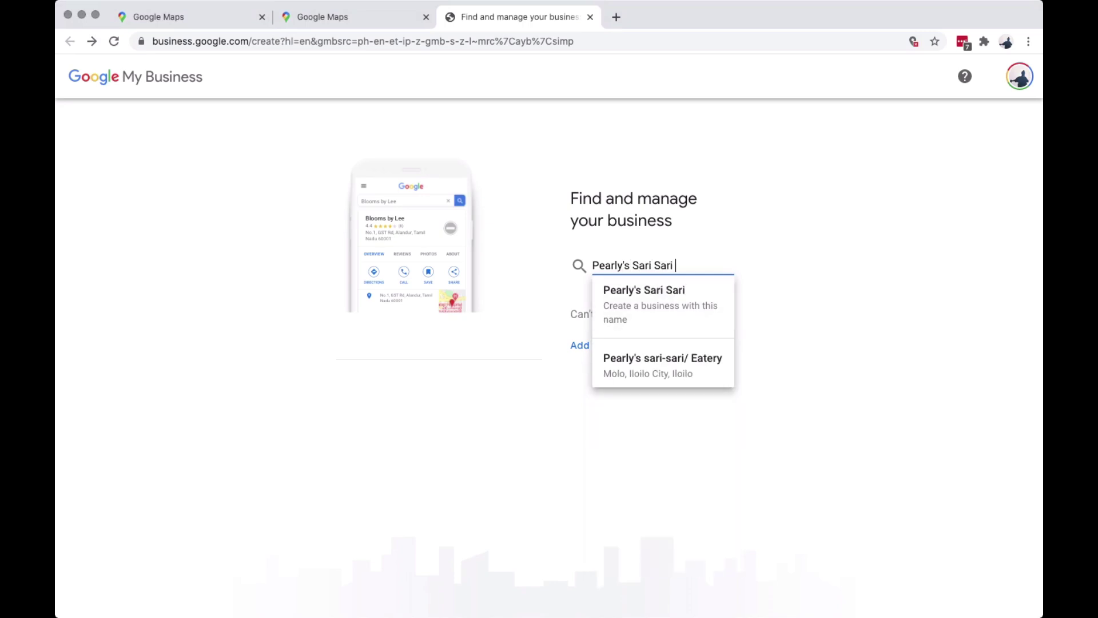
type(" Store")
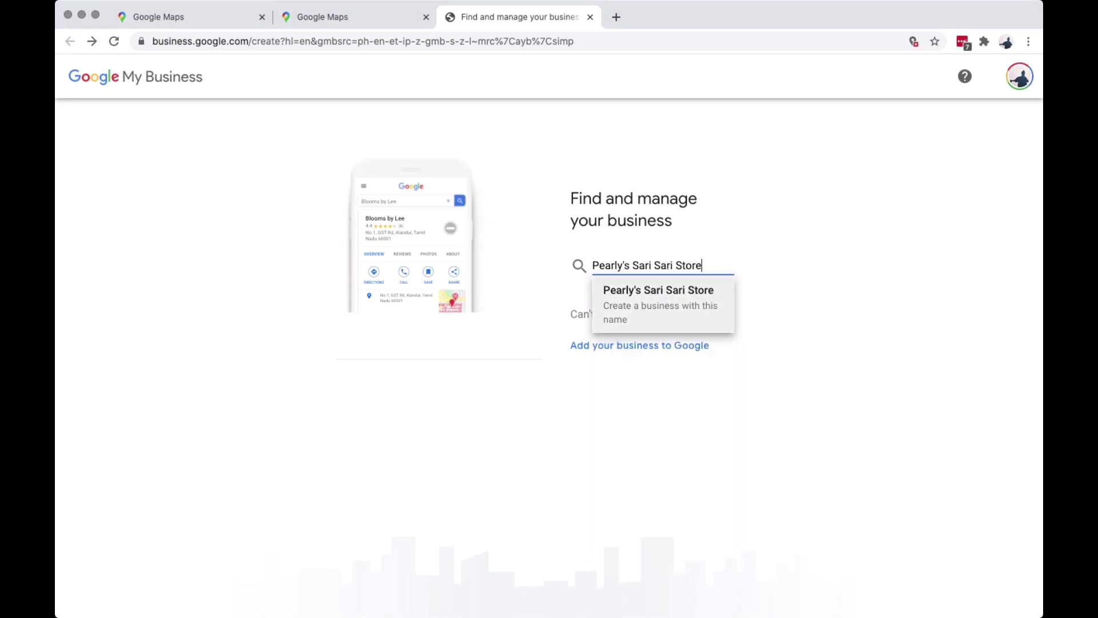
key("Return")
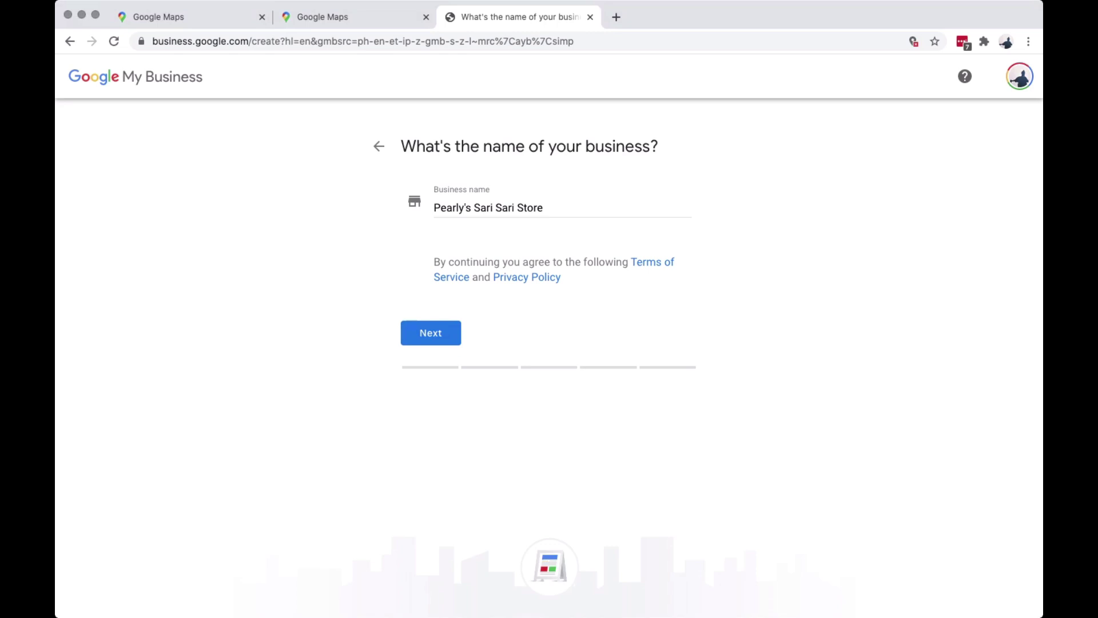
key("Return")
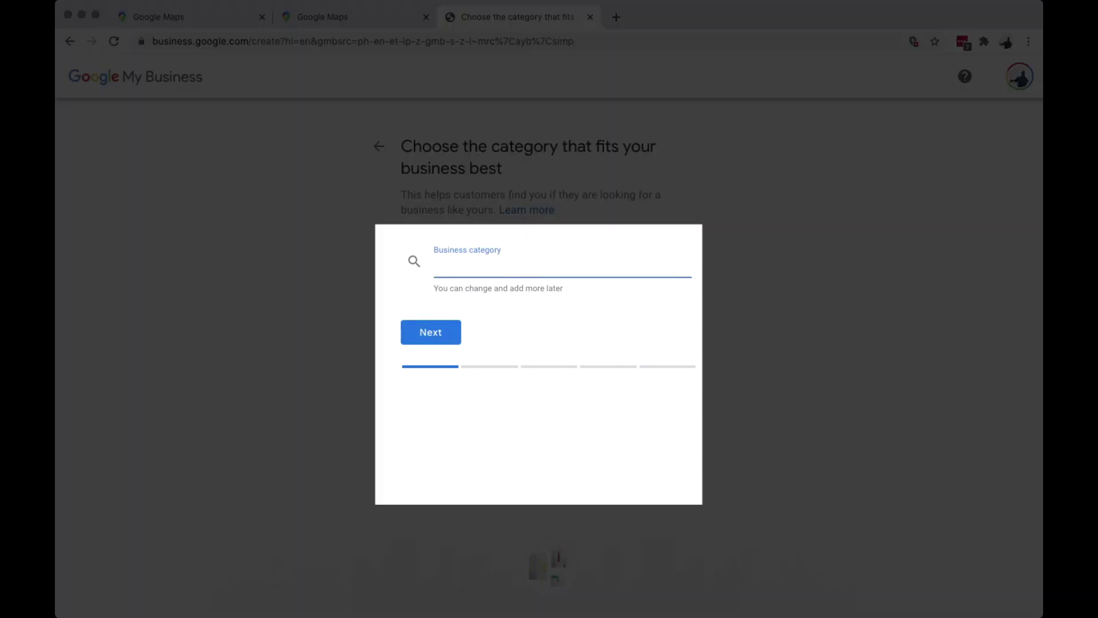
Choose Convenience store as the category and answer Yes to having a location customers can visit.
type("Convi")
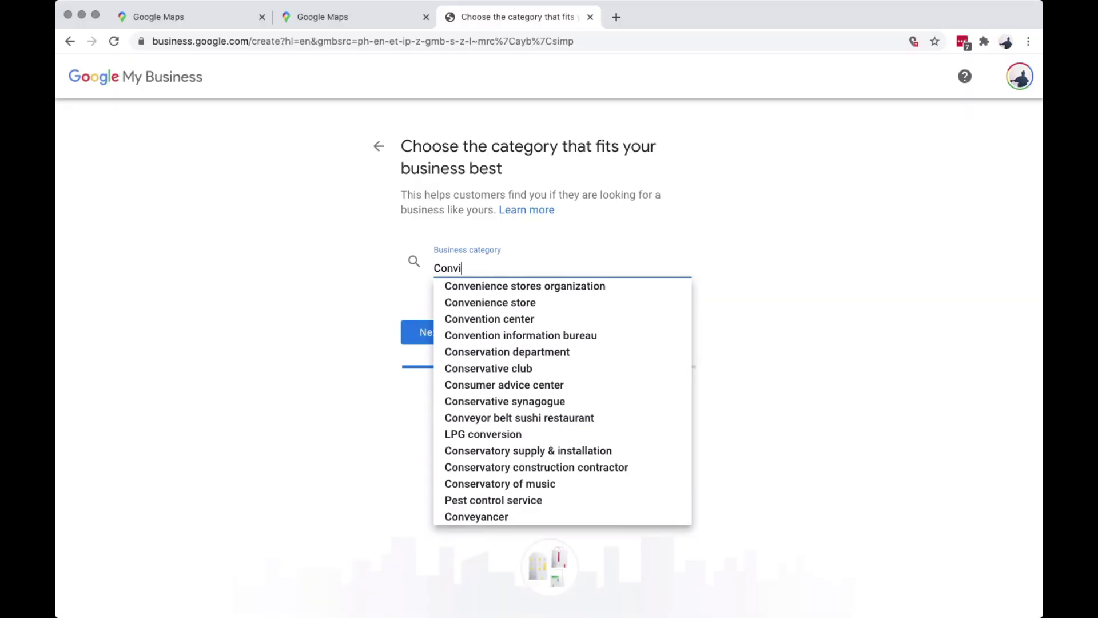
key("Down")
key("Down")
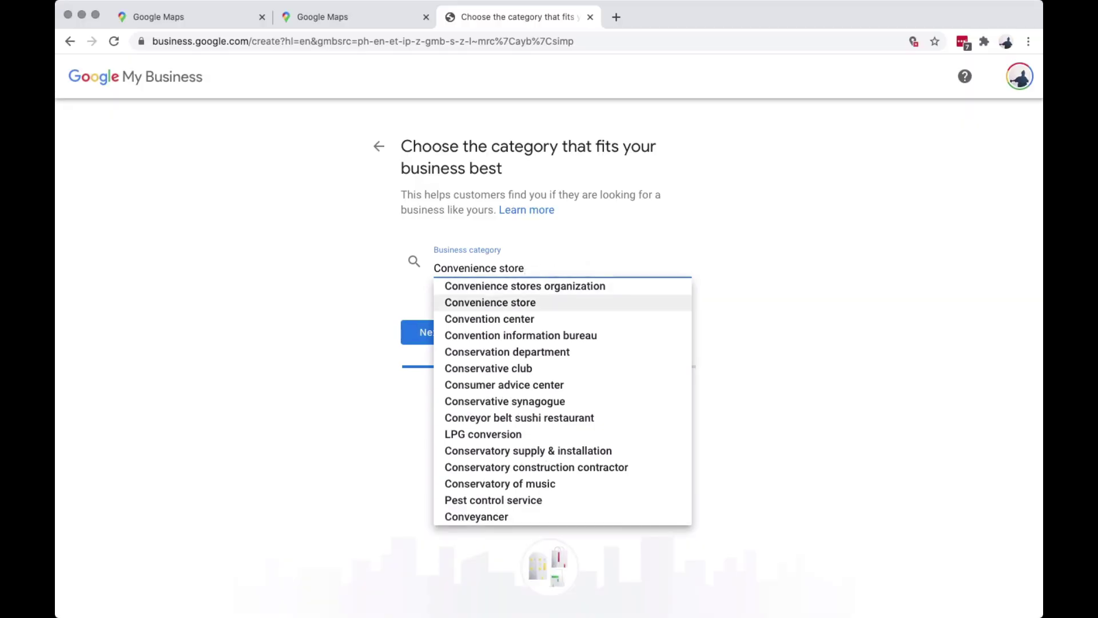
key("Return")
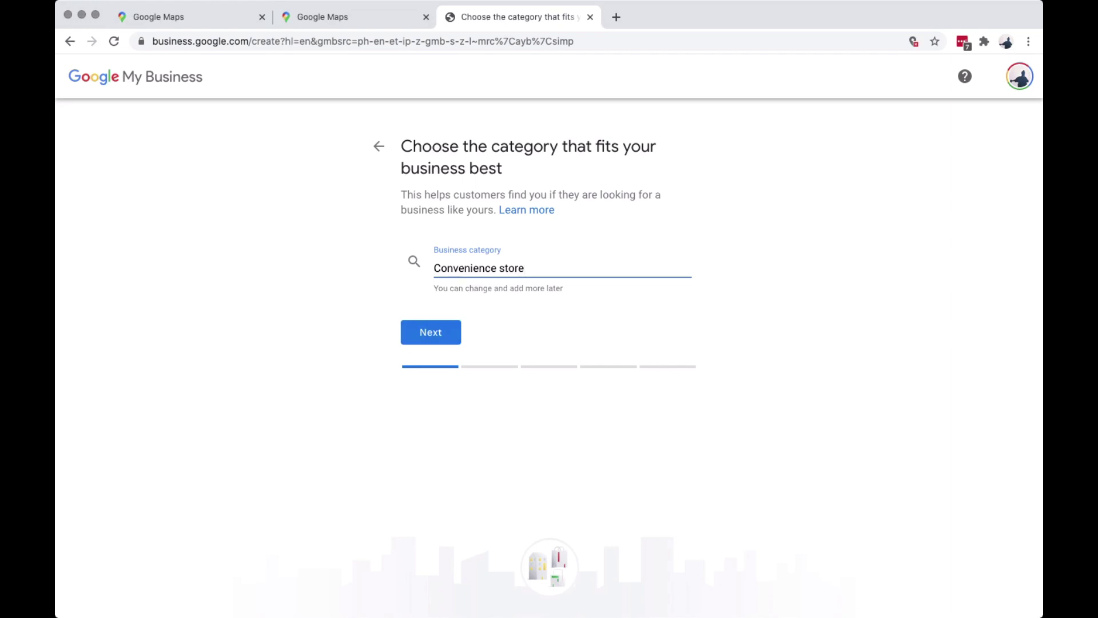
key("Return")
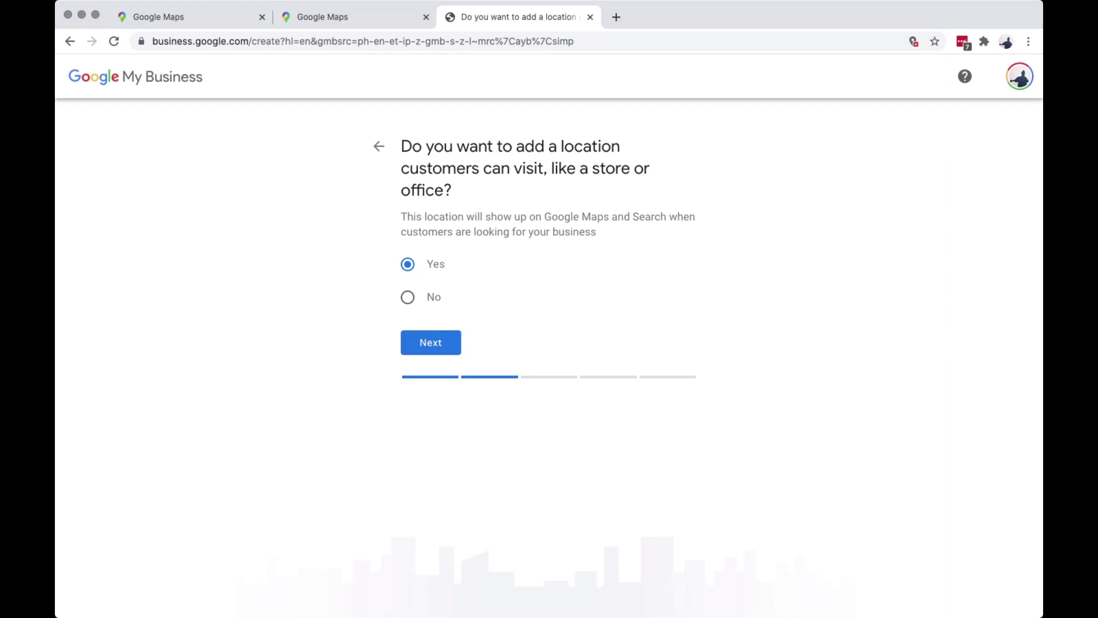
key("Return")
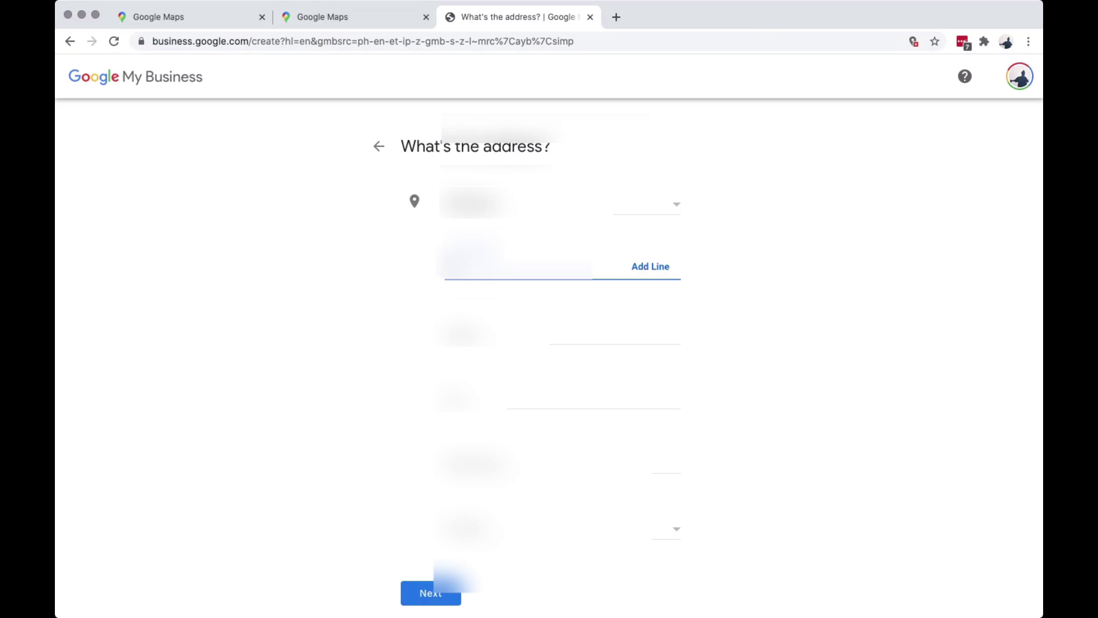
Autofill the saved street address, select the province, and submit the address.
key("Return")
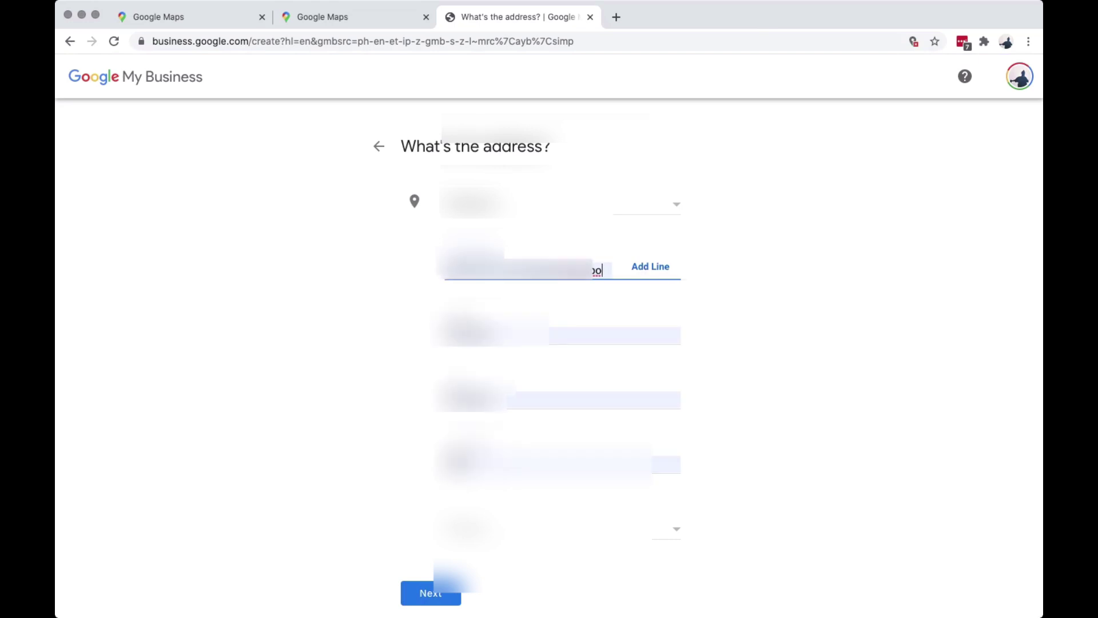
left_click(558, 454)
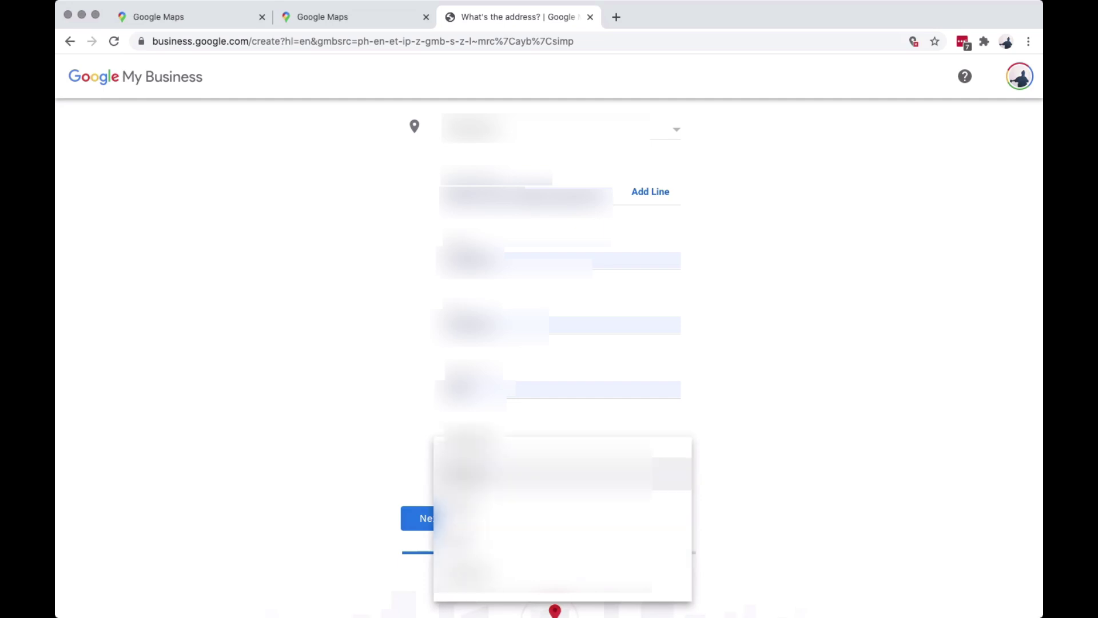
key("Down")
key("Down")
key("Down")
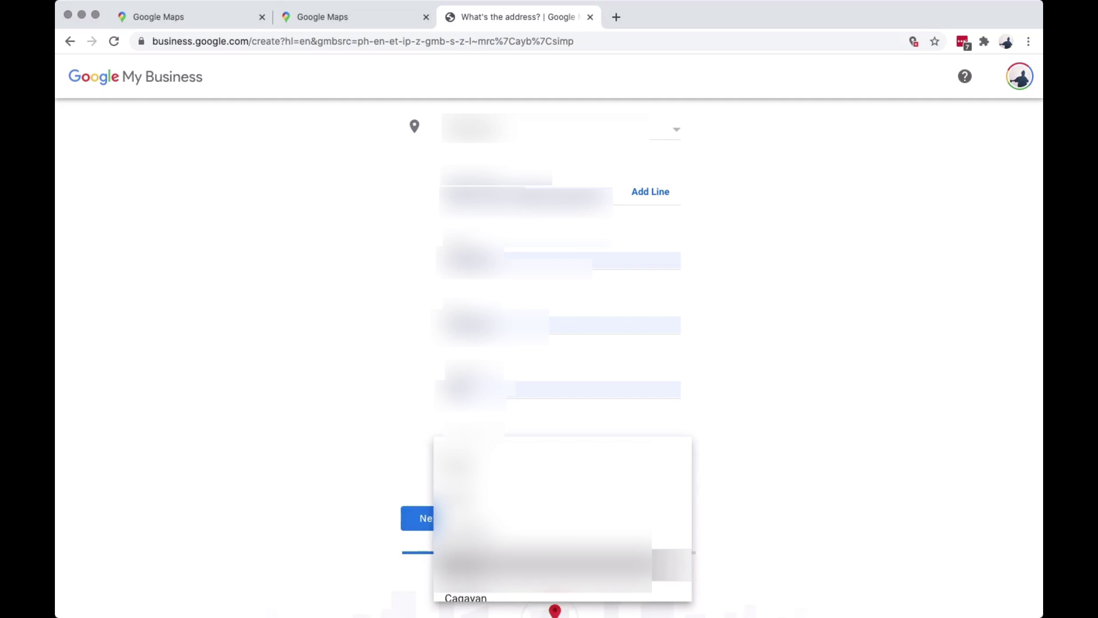
key("Return")
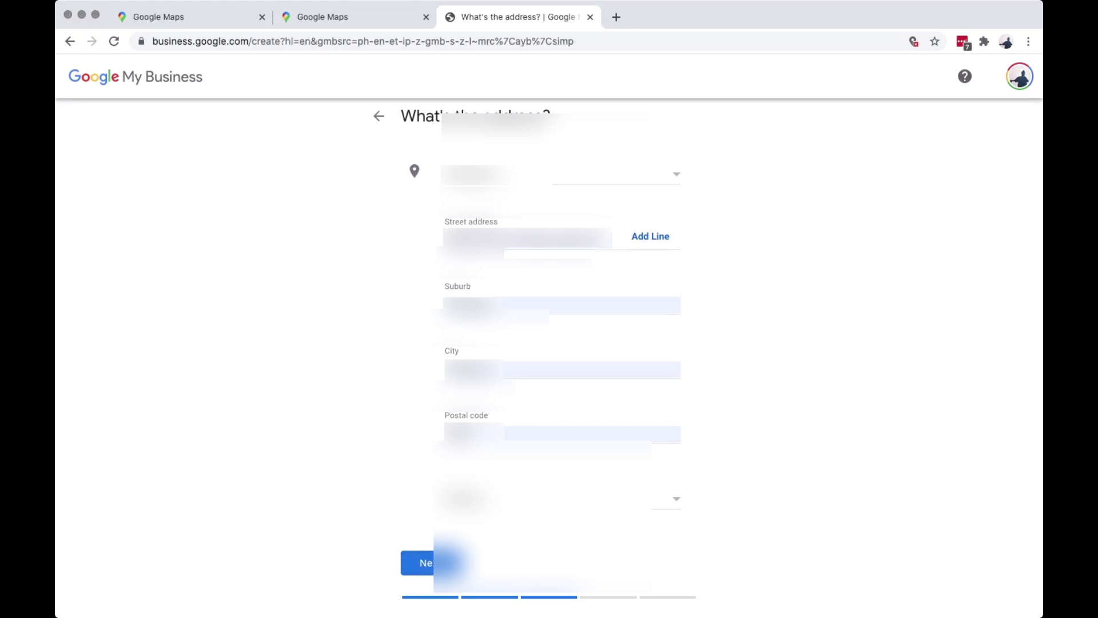
key("Return")
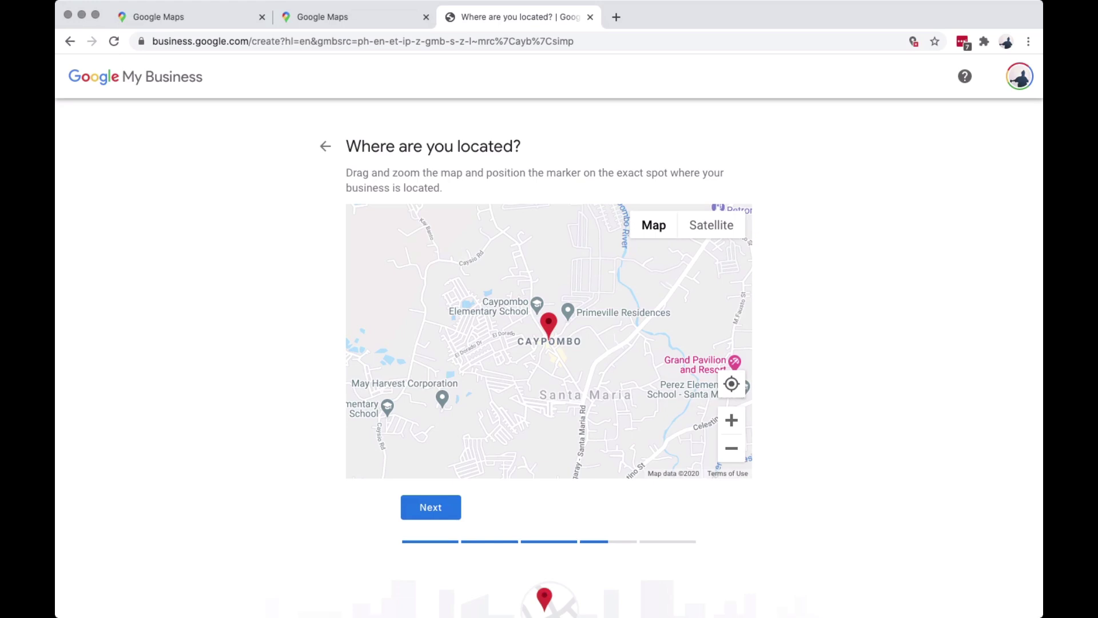
Drag the map marker toward the store's spot and zoom in on its surroundings.
mouse_move(548, 324)
left_mouse_down()
mouse_move(472, 232)
mouse_move(356, 226)
mouse_move(387, 215)
mouse_move(503, 221)
mouse_move(624, 275)
mouse_move(609, 204)
mouse_move(740, 213)
mouse_move(591, 382)
left_mouse_up()
mouse_move(378, 356)
left_mouse_down()
mouse_move(379, 247)
mouse_move(496, 327)
mouse_move(553, 319)
mouse_move(677, 333)
mouse_move(663, 477)
mouse_move(652, 472)
mouse_move(623, 429)
mouse_move(633, 421)
mouse_move(708, 416)
mouse_move(760, 436)
mouse_move(646, 483)
mouse_move(636, 350)
left_mouse_up()
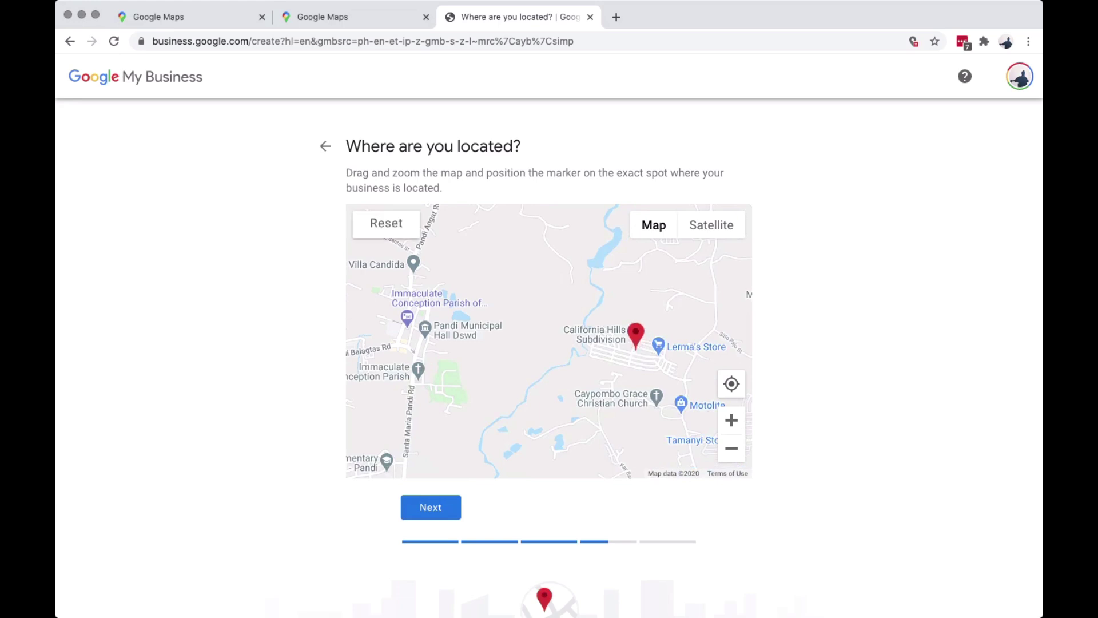
scroll(641, 352, "up", 3)
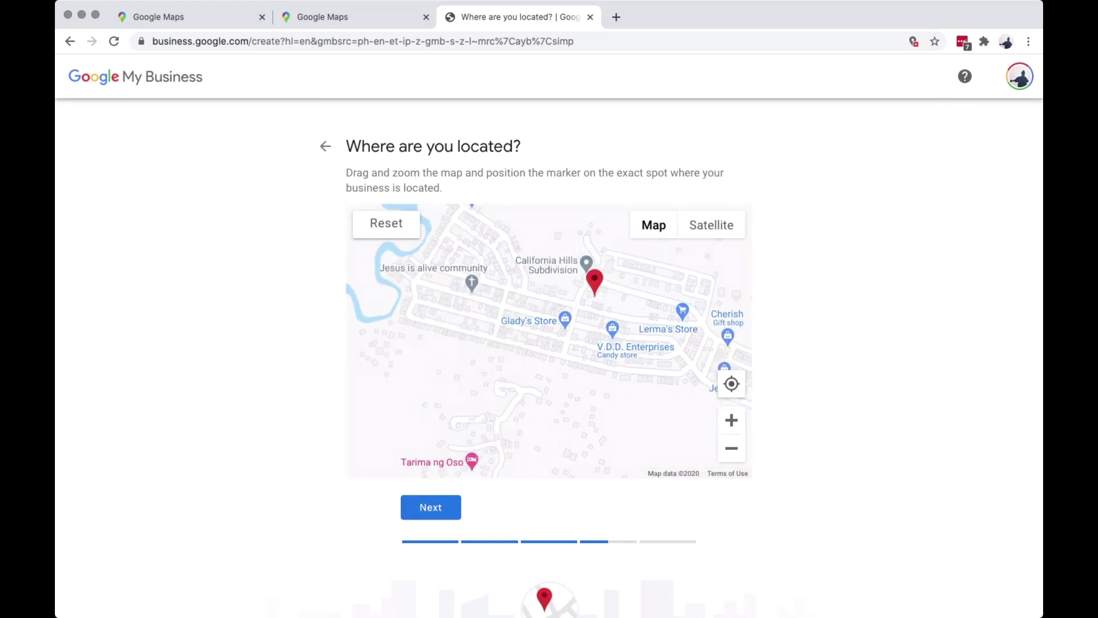
scroll(595, 280, "up", 2)
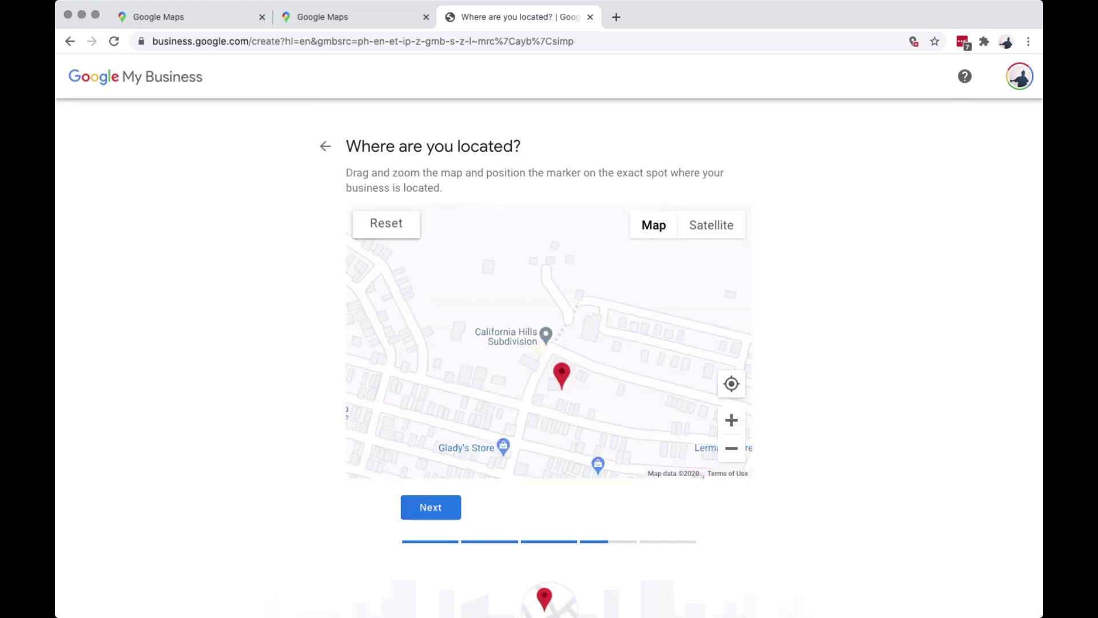
left_click_drag(594, 280, 465, 171)
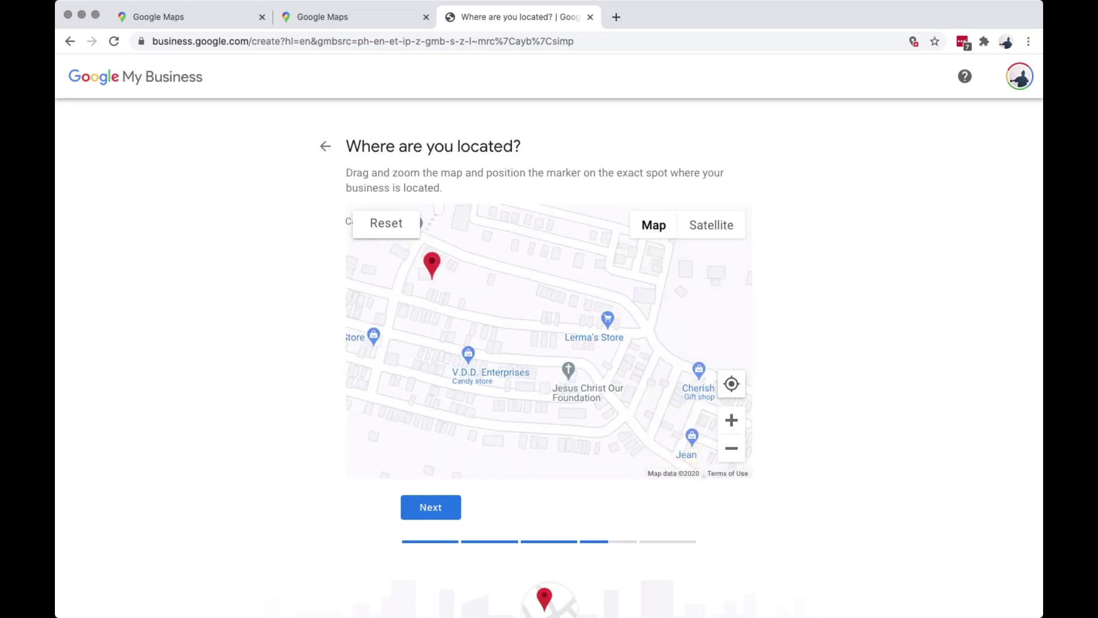
left_click_drag(432, 265, 658, 386)
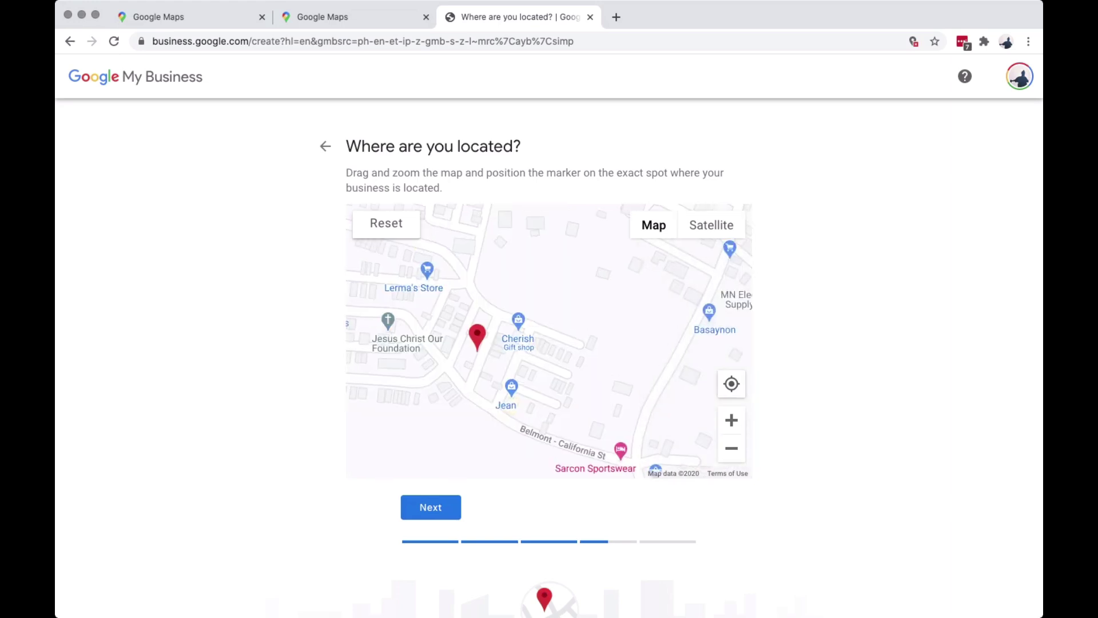
Place the marker right beside Cherish Gift shop and confirm the location.
scroll(504, 275, "up", 2)
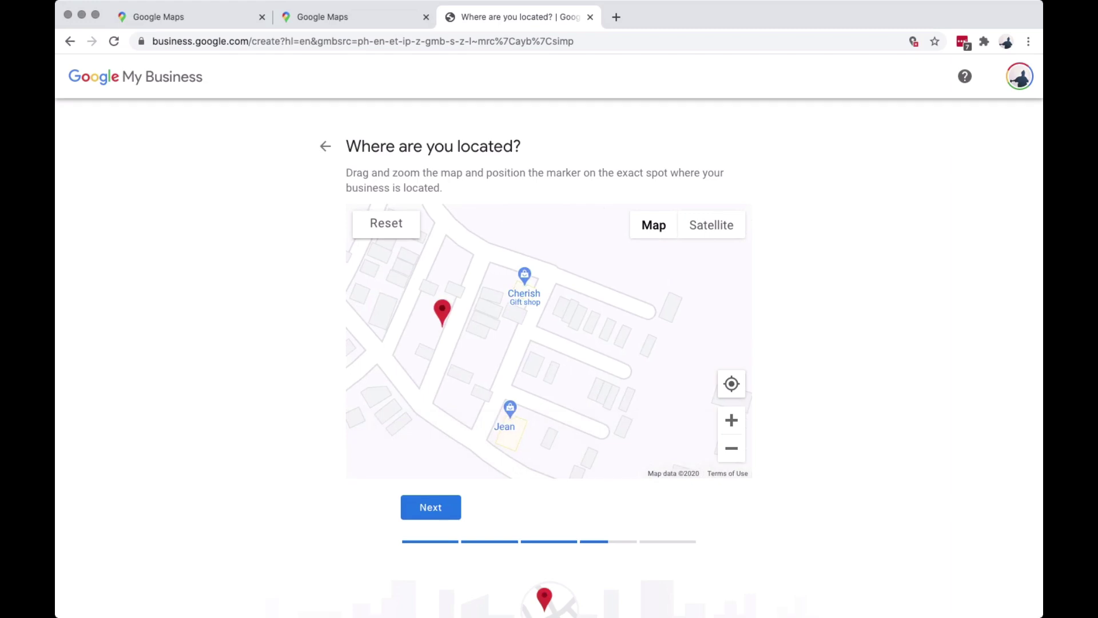
scroll(549, 341, "up", 2)
left_click_drag(549, 400, 544, 289)
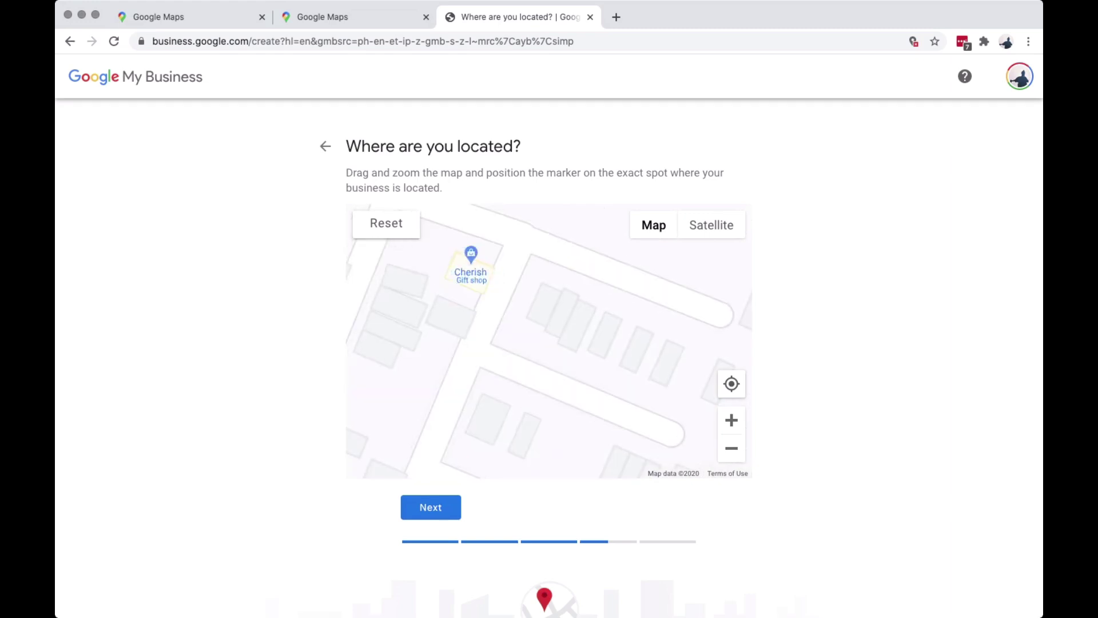
scroll(549, 341, "down", 2)
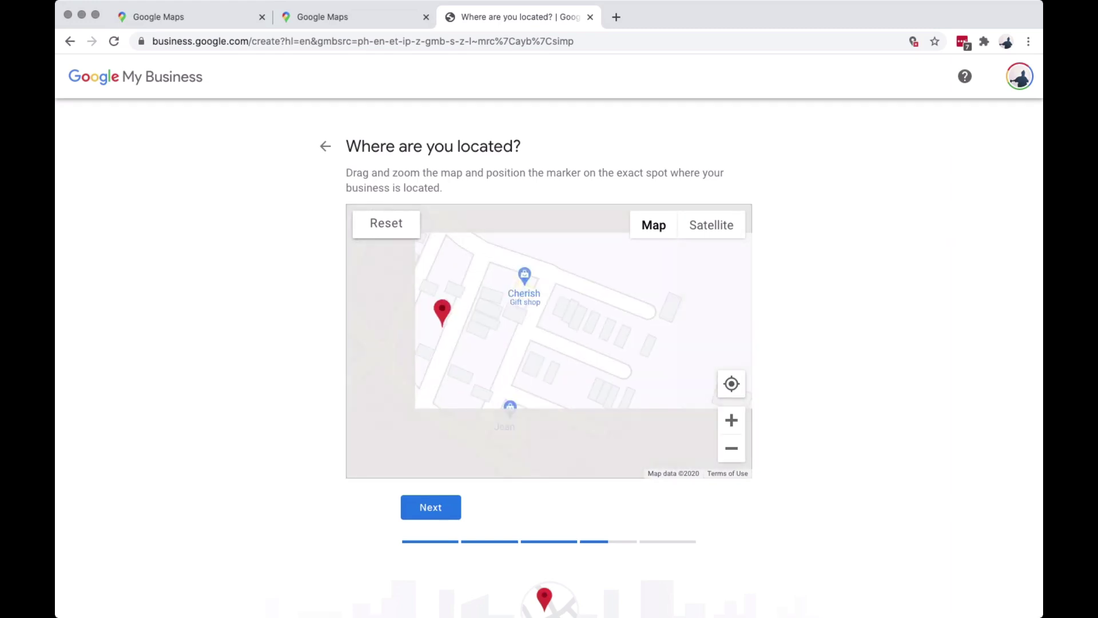
left_click_drag(442, 312, 543, 307)
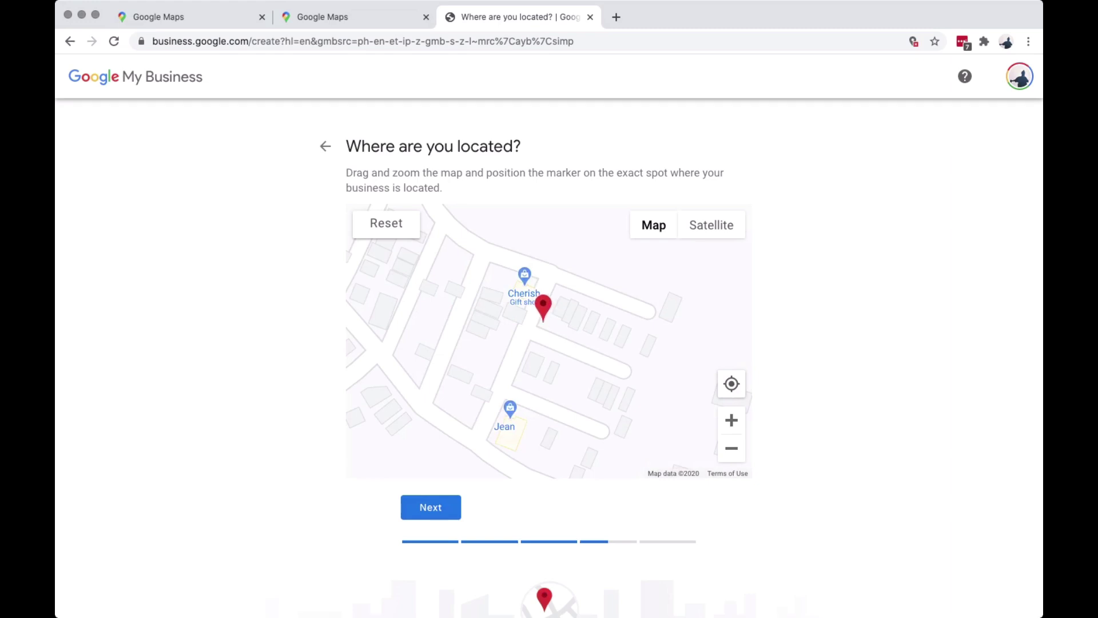
left_click(430, 507)
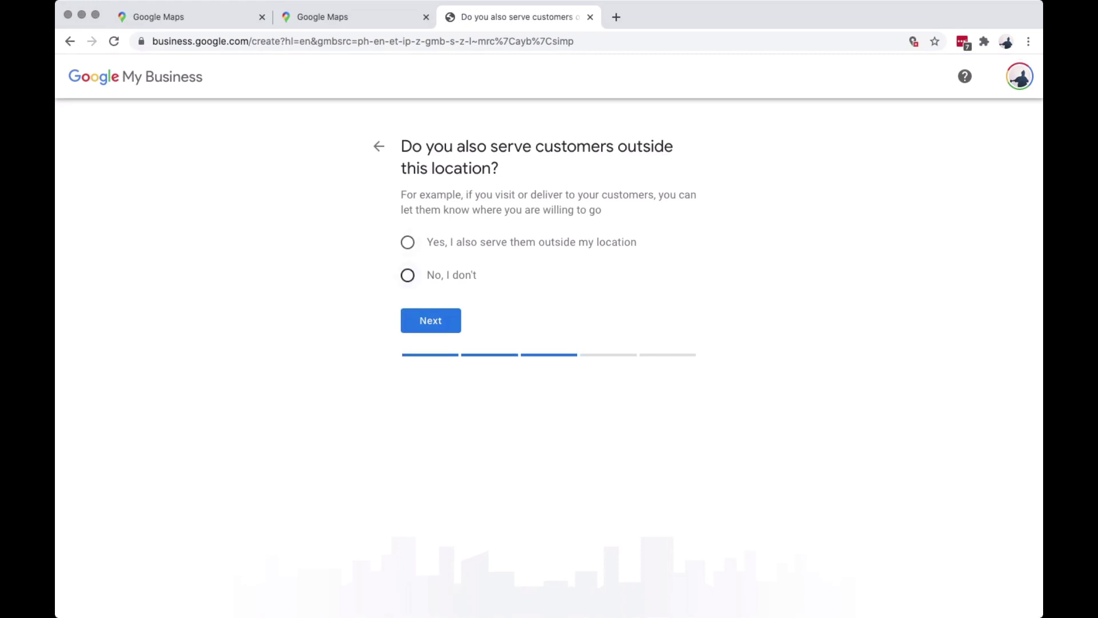
Answer 'No, I don't' to serving customers outside the store's location.
left_click(407, 275)
key("Return")
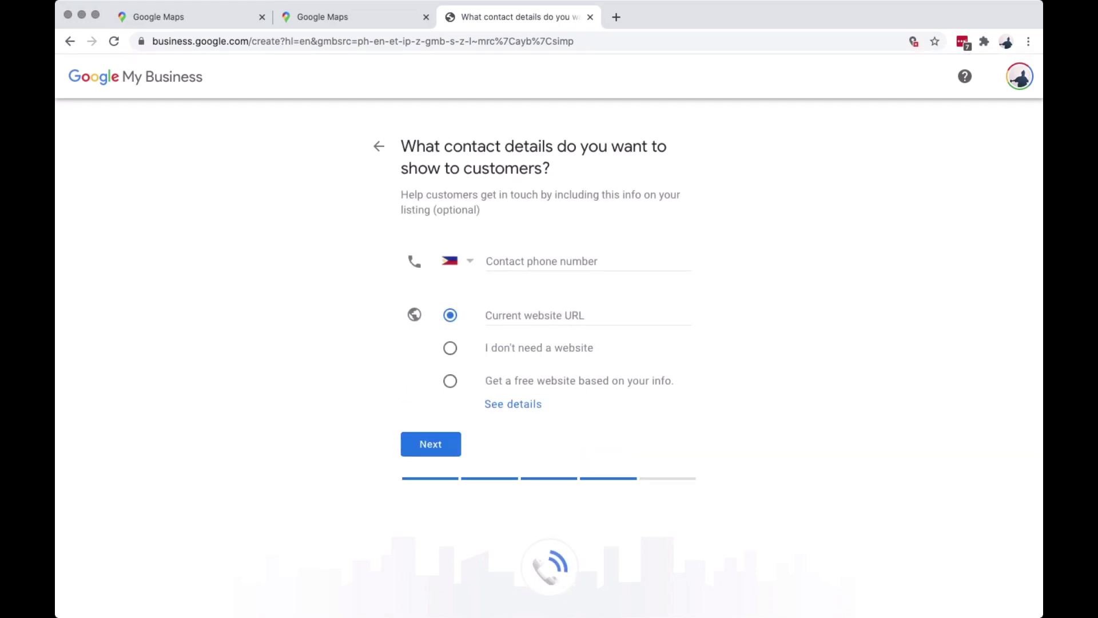
Choose 'I don't need a website' and enter the store's contact phone number.
left_click(450, 348)
left_click(588, 262)
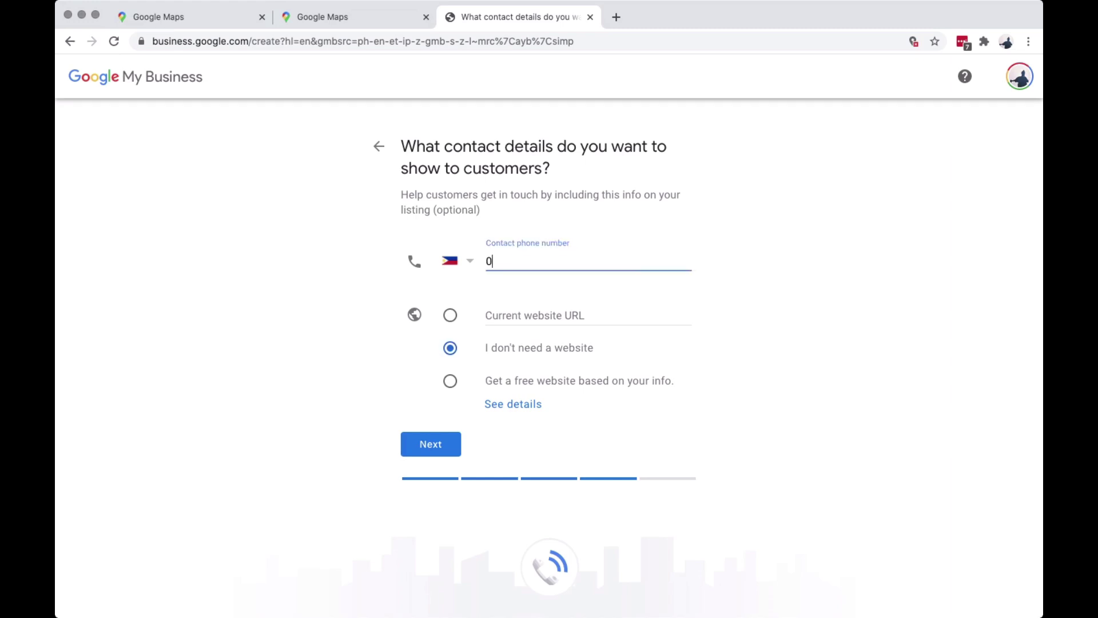
key("Return")
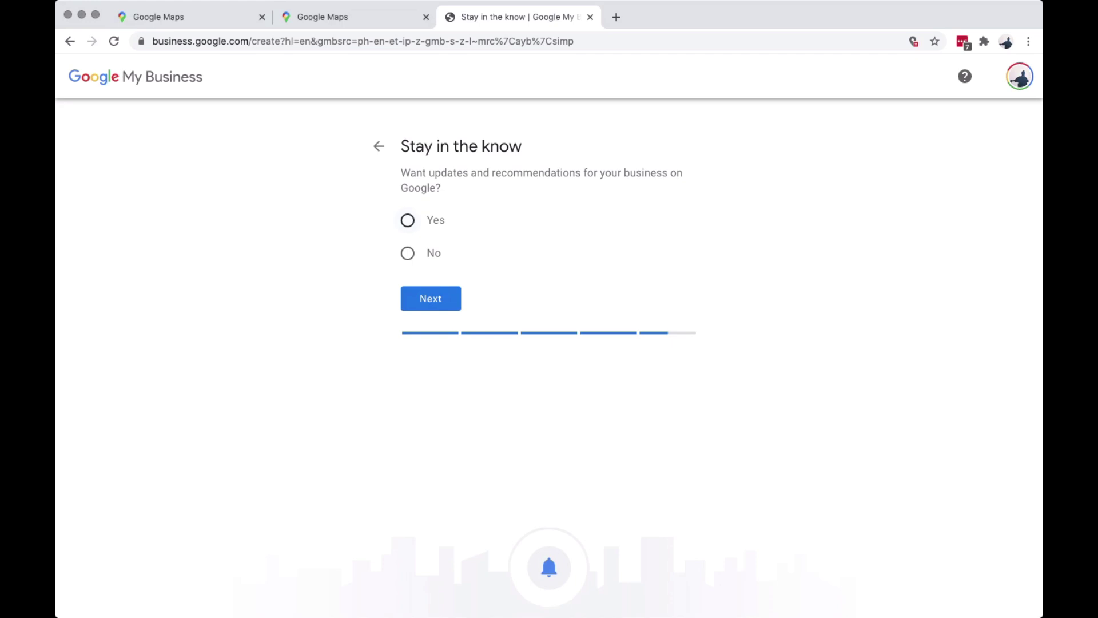
Answer Yes on 'Stay in the know' to receive updates and recommendations.
left_click(408, 220)
key("Return")
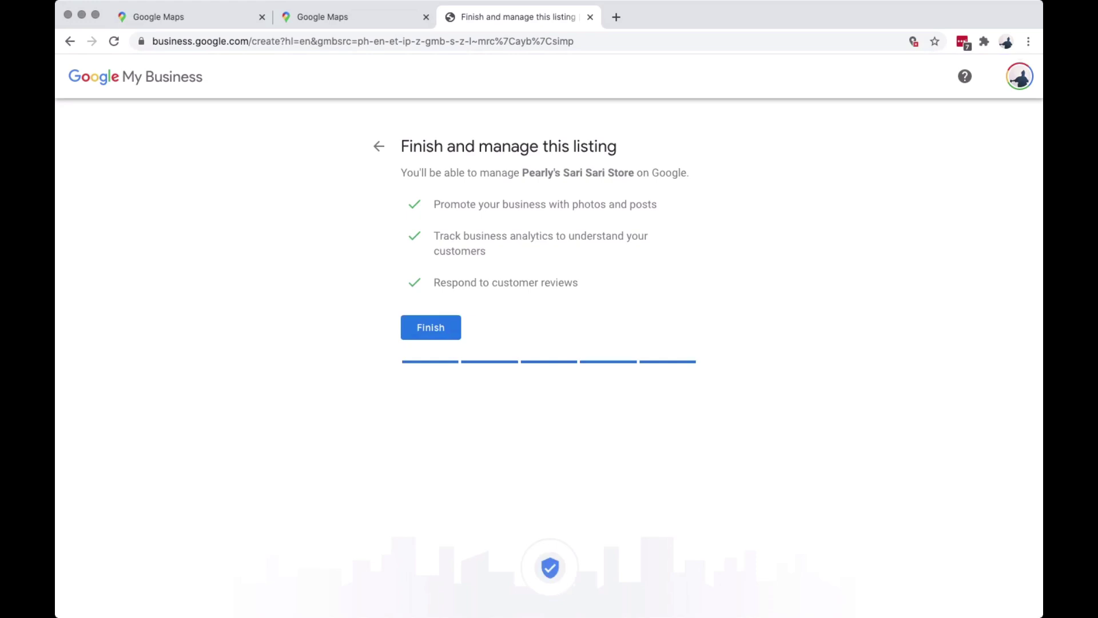
Finish the listing to bring up the verification options.
key("Return")
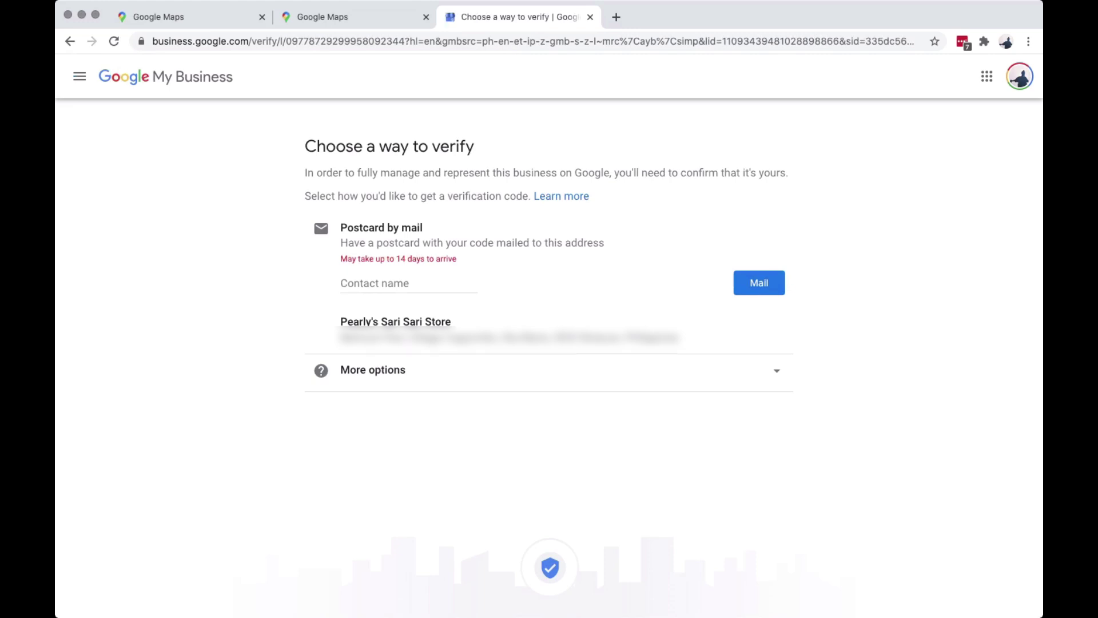
Enter the owner's full name as the postcard contact and request verification by mail.
left_click(401, 283)
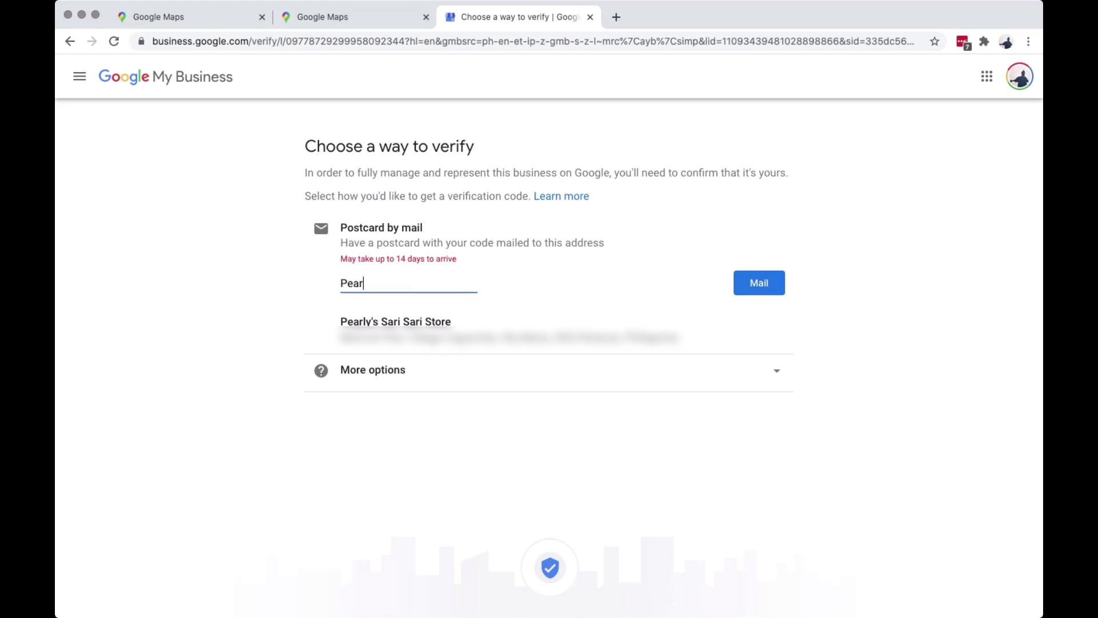
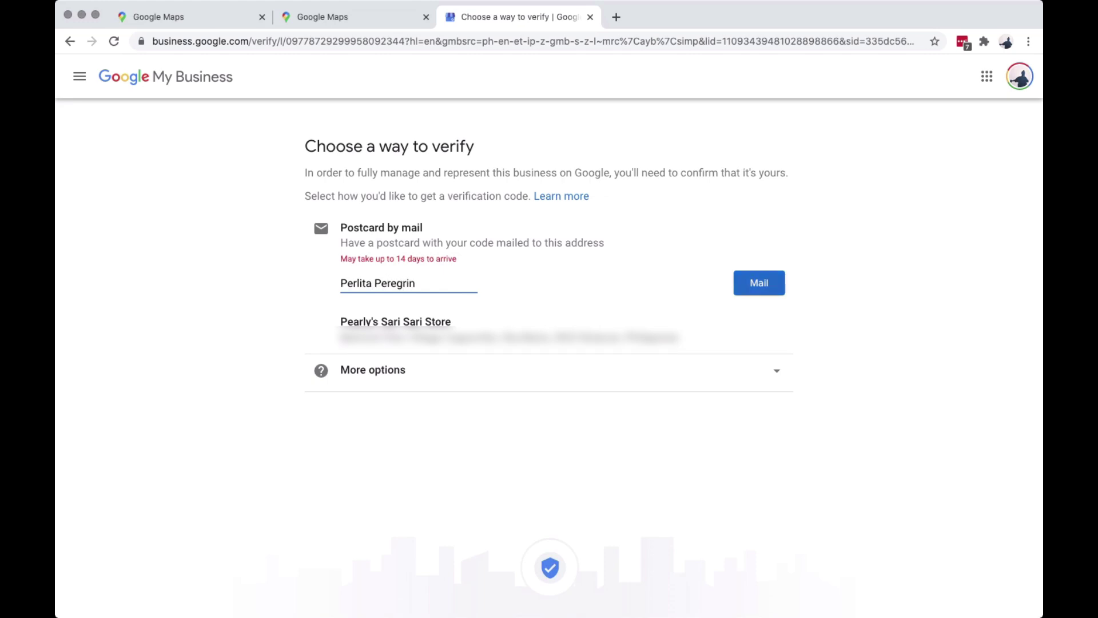
left_click(759, 283)
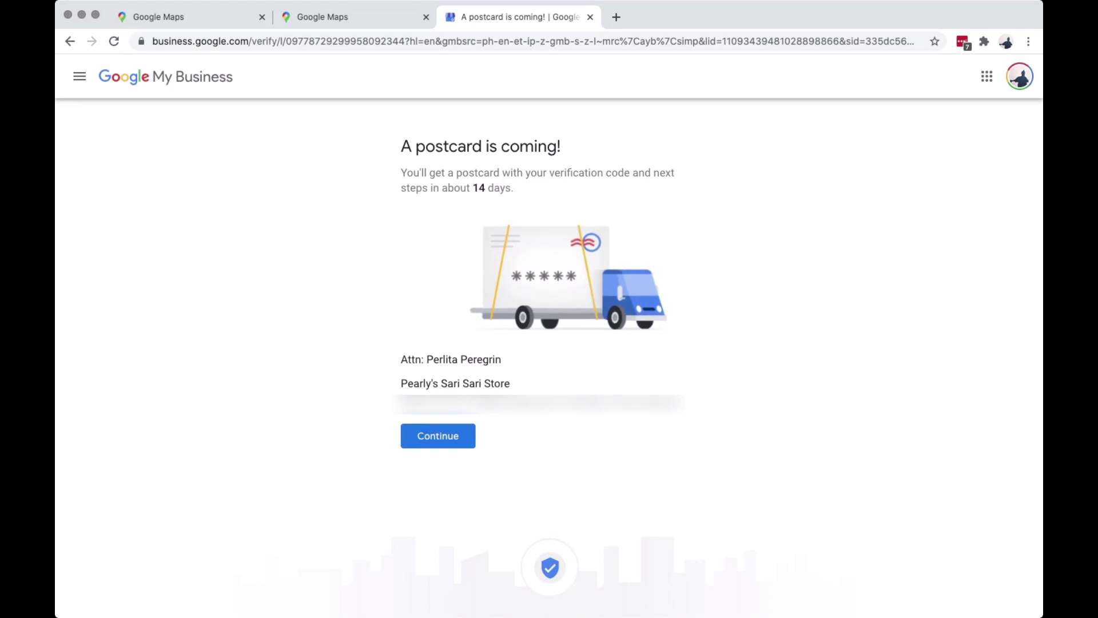
Continue past the 'A postcard is coming!' confirmation.
left_click(437, 436)
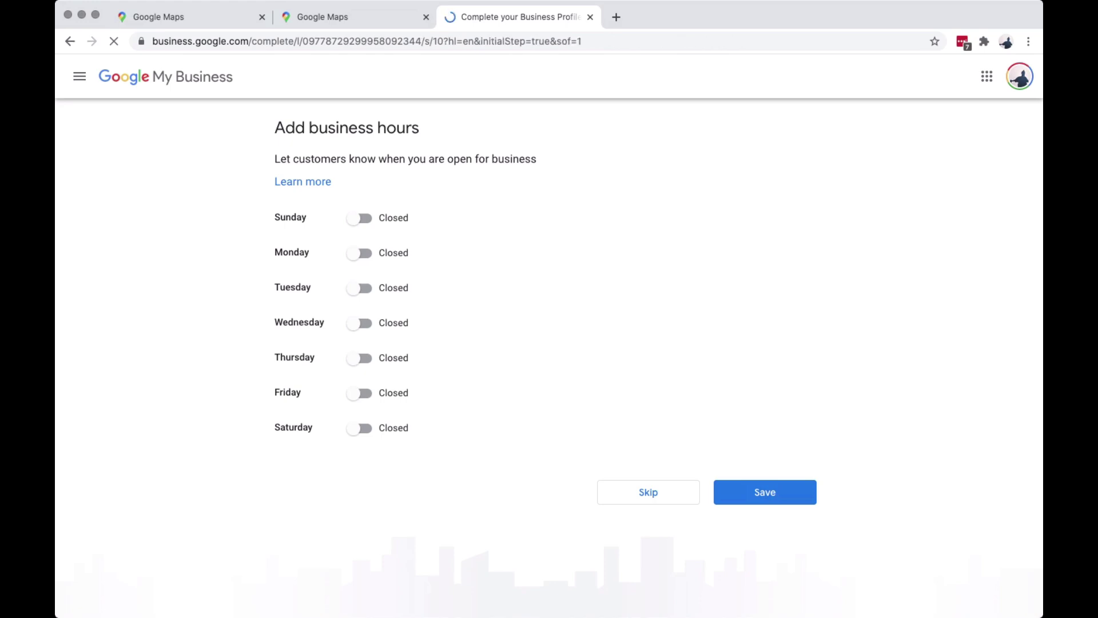
Mark all seven days, Sunday through Saturday, as open.
left_click(359, 323)
left_click(359, 358)
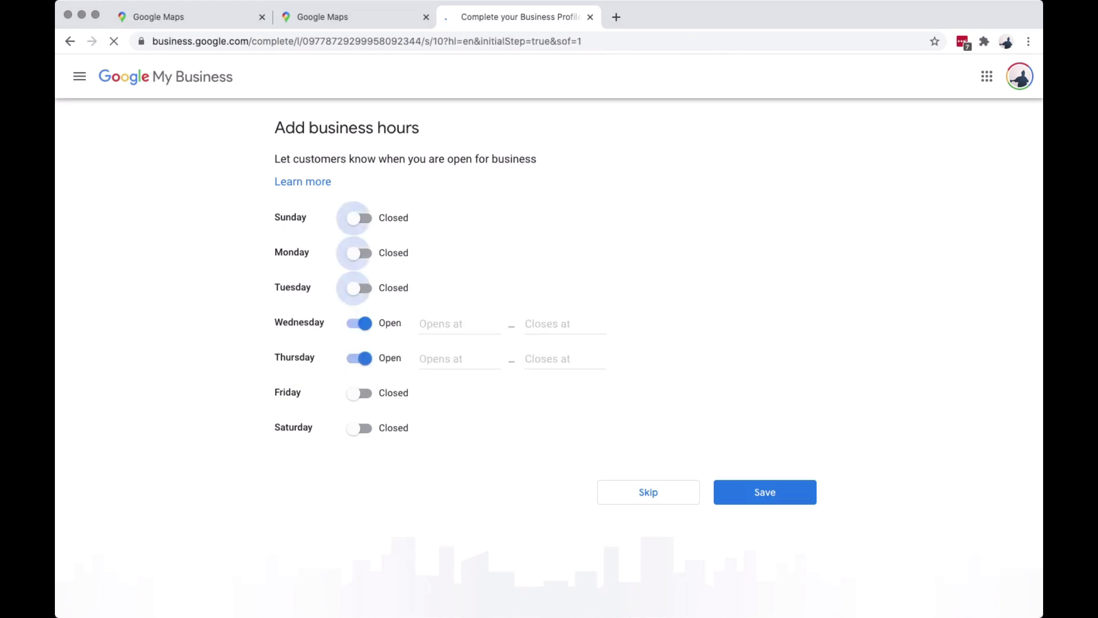
left_click(359, 393)
left_click(360, 428)
left_click(359, 288)
left_click(359, 253)
left_click(359, 218)
Set Sunday's hours to 6:00 AM–12:00 AM.
left_click(452, 218)
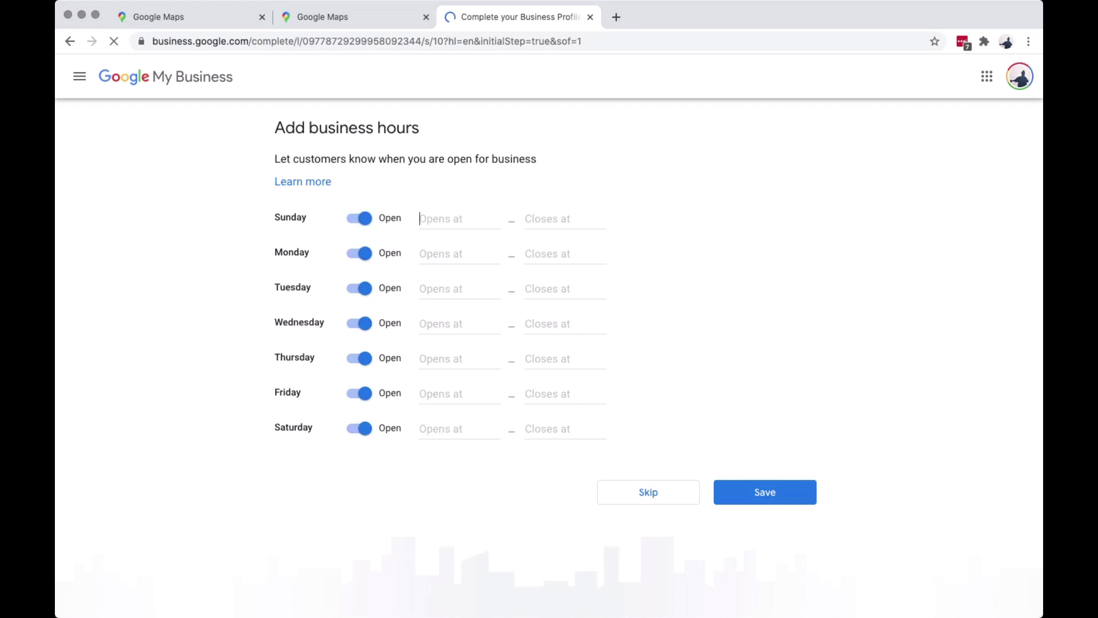
type("6")
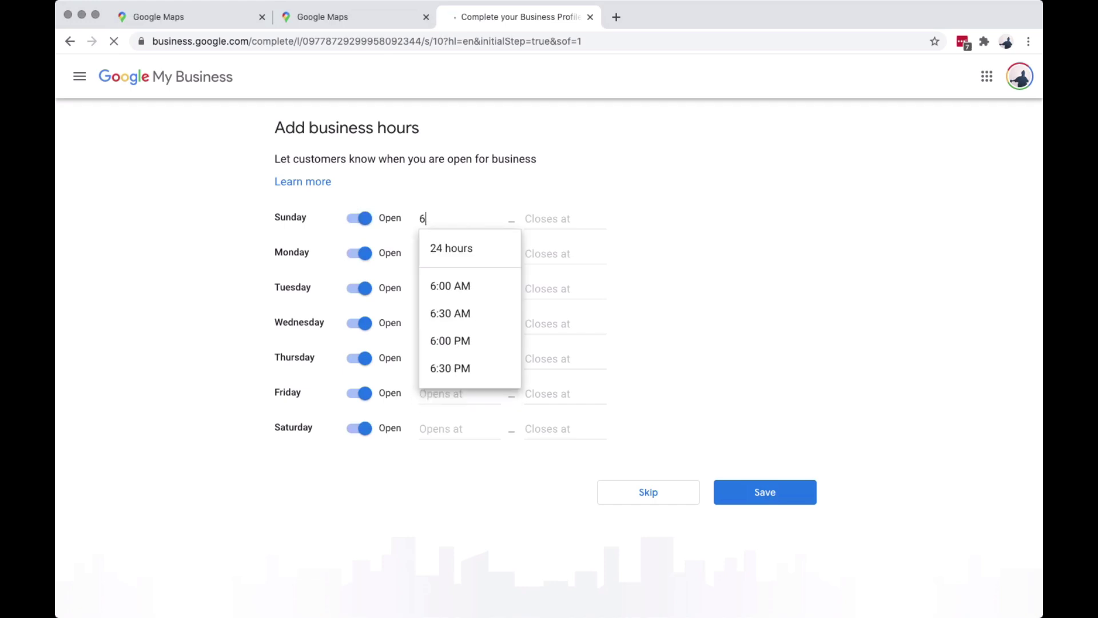
key("Down")
key("Return")
key("Tab")
type("12")
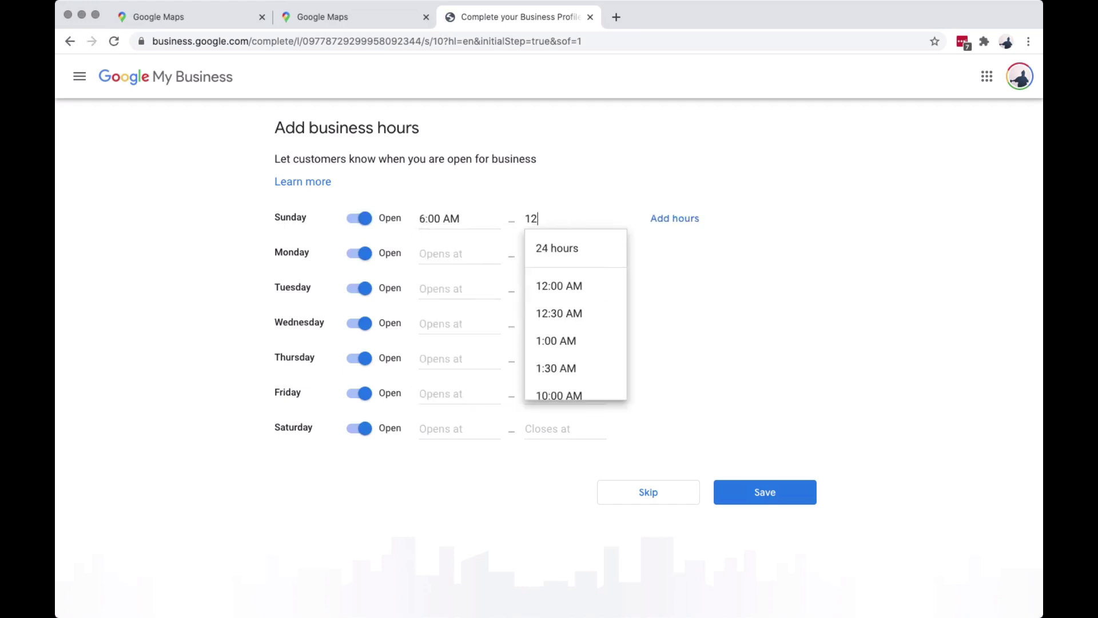
key("Down")
key("Down")
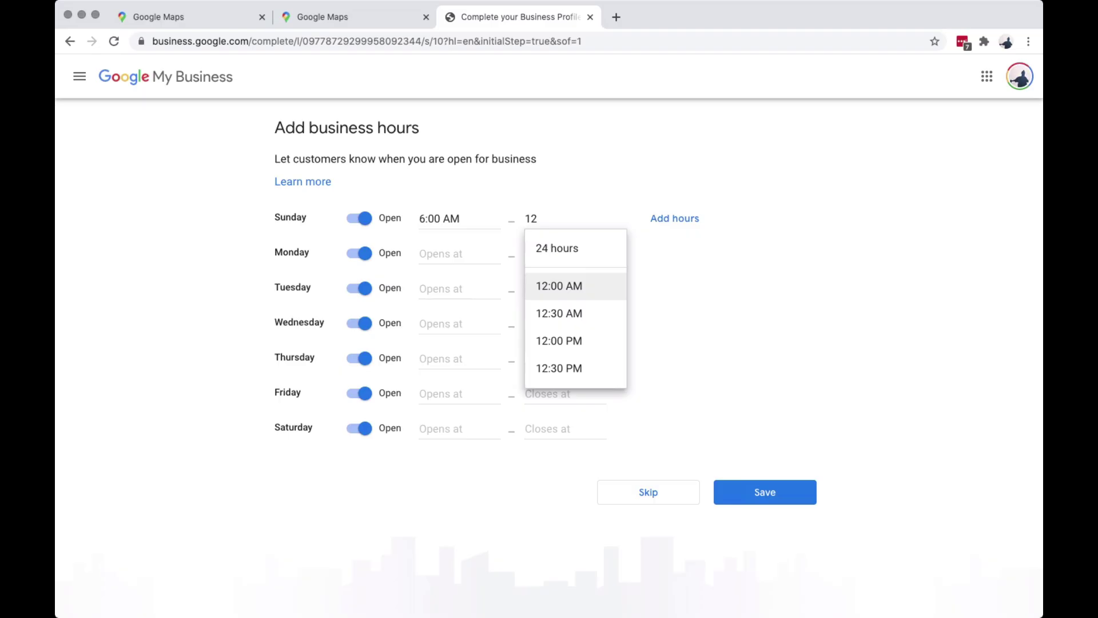
key("Return")
Set Monday's hours to 6:00 AM–12:00 AM.
left_click(440, 253)
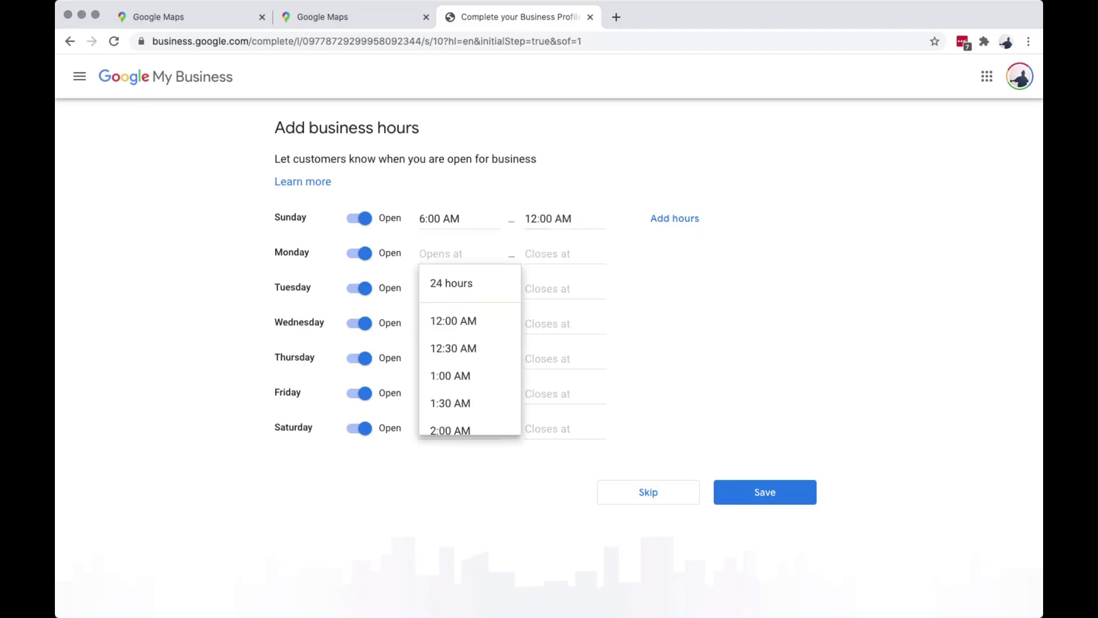
type("6")
key("Down")
key("Down")
key("Return")
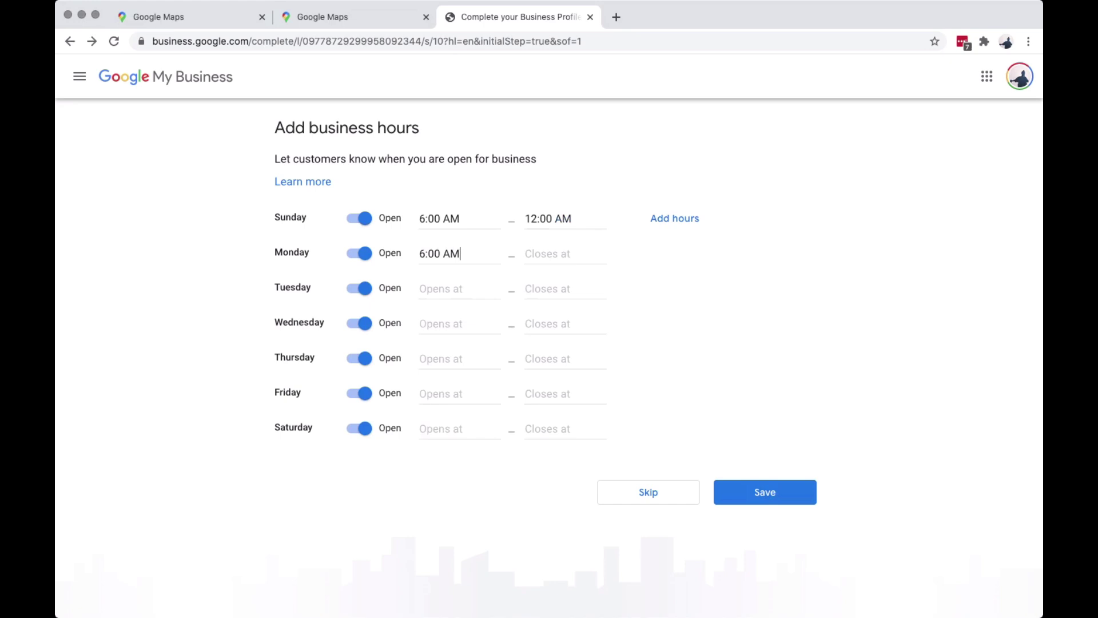
left_click(549, 254)
type("12")
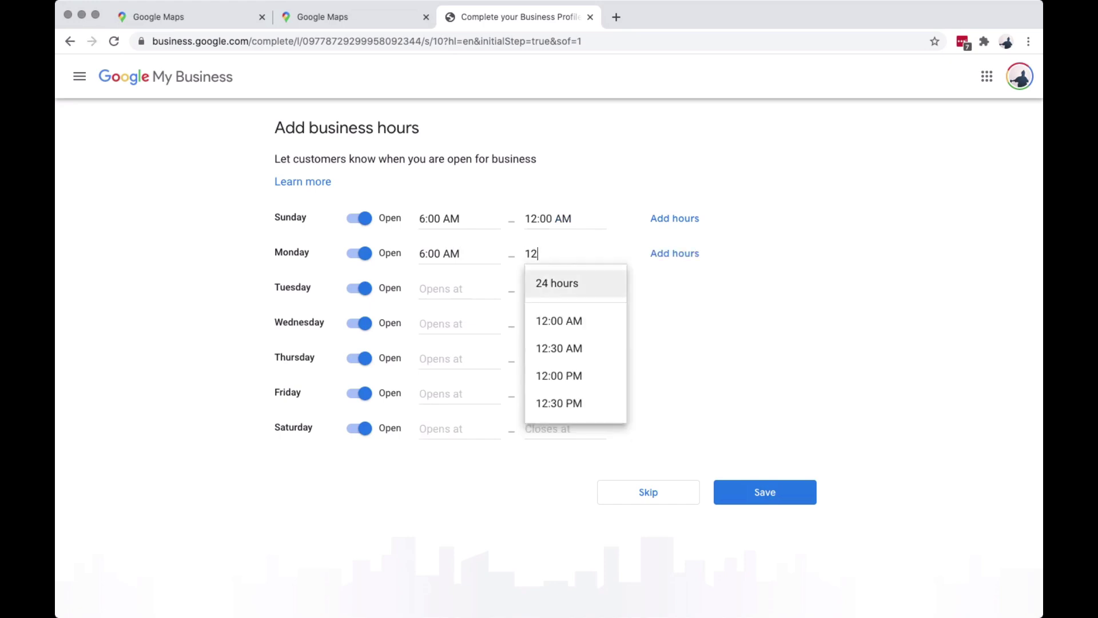
key("Down")
key("Up")
key("Down")
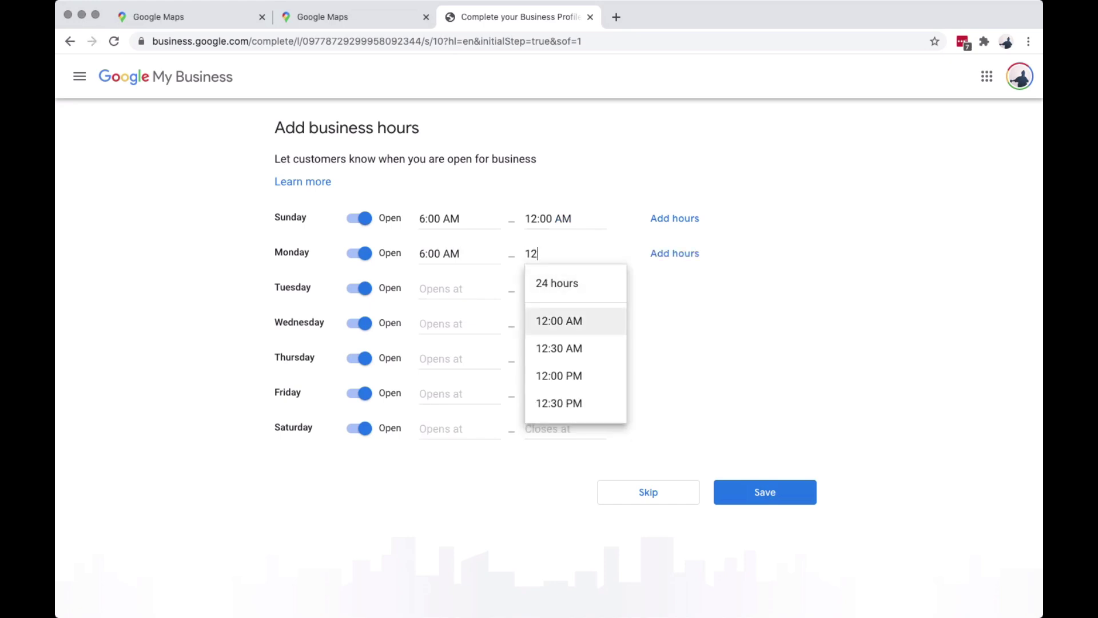
key("Return")
Set Tuesday's hours to 6:00 AM–12:00 AM.
left_click(440, 288)
type("6")
key("Down")
key("Down")
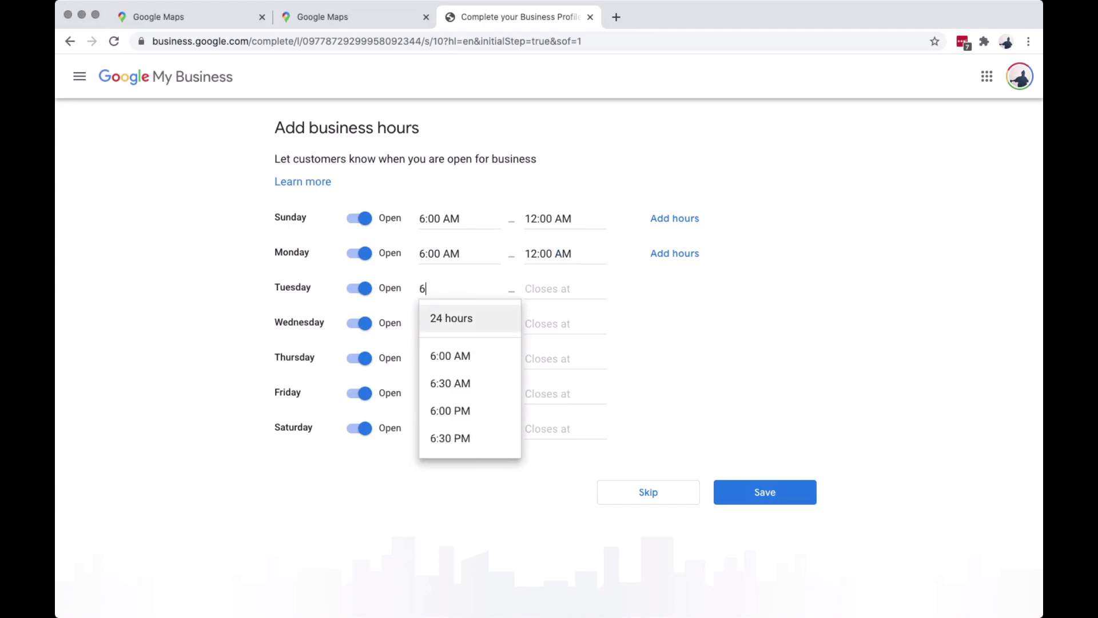
key("Return")
left_click(549, 288)
type("12")
key("Down")
key("Down")
key("Return")
Set Wednesday's hours to 6:00 AM–12:00 AM.
left_click(440, 323)
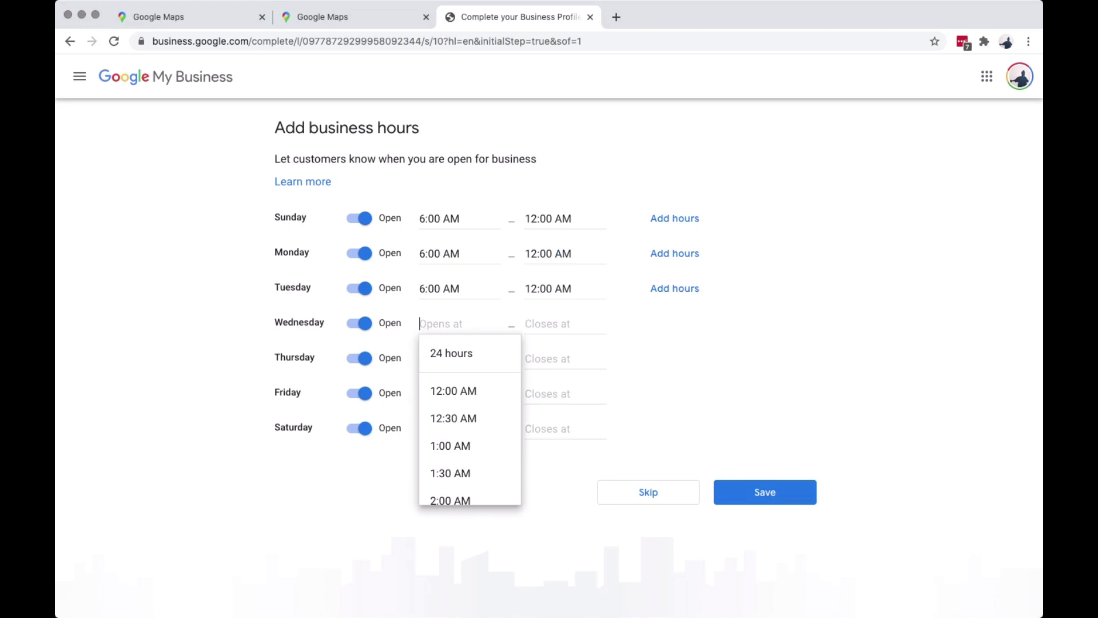
type("6")
key("Down")
key("Down")
key("Return")
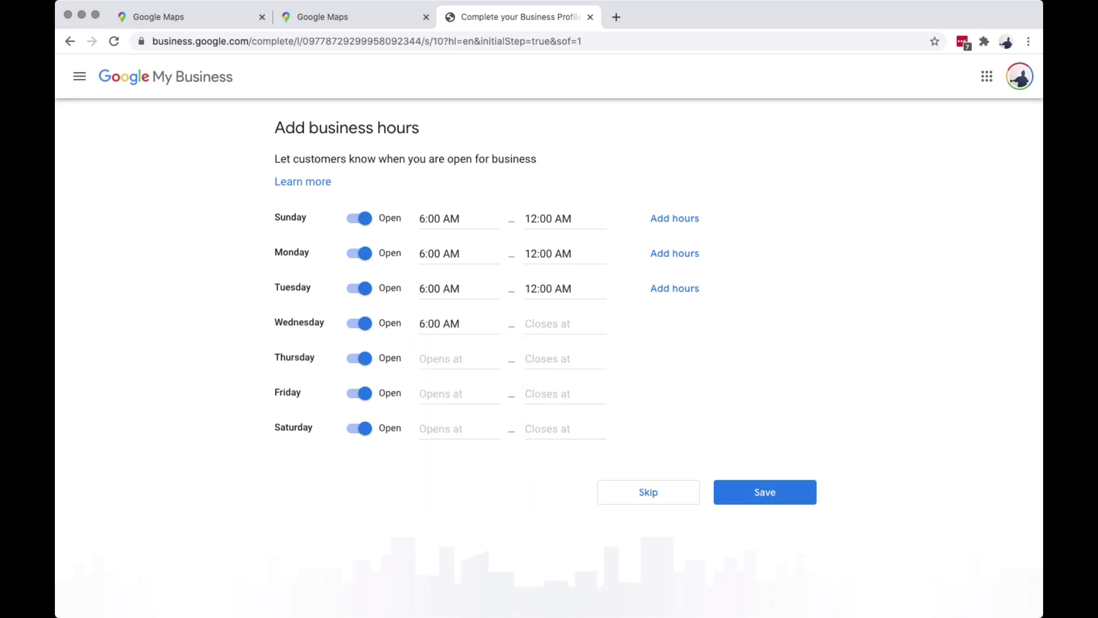
left_click(549, 323)
type("12")
key("Down")
key("Down")
key("Return")
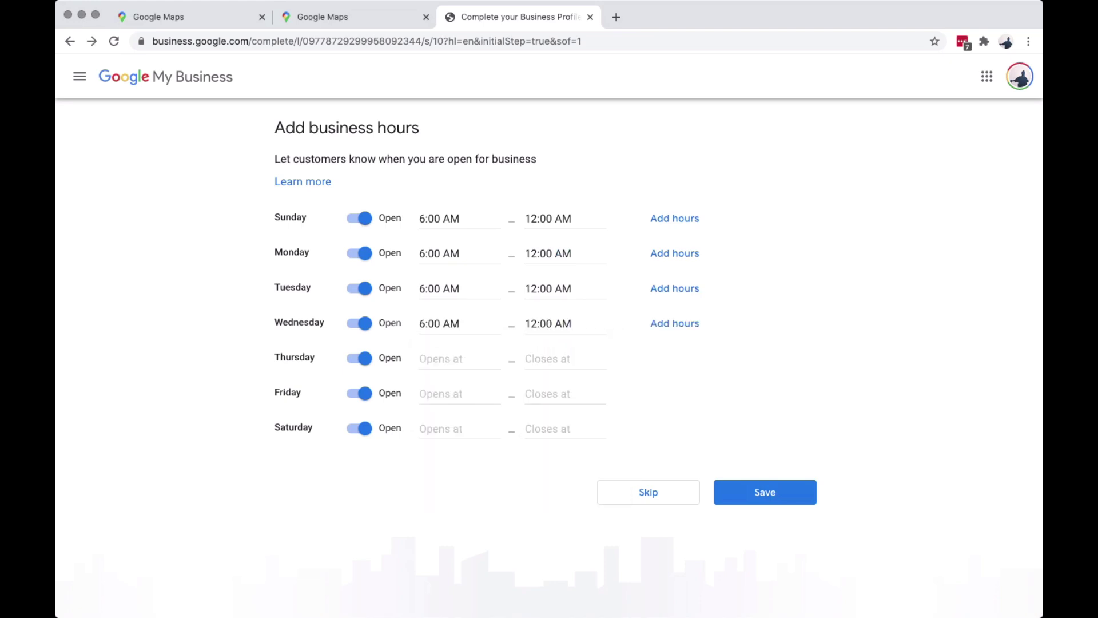
Set Thursday's hours to 6:00 AM–12:00 AM.
left_click(441, 357)
type("6")
key("Down")
key("Down")
key("Return")
left_click(549, 358)
type("12")
Set Friday's hours to 6:00 AM–12:00 AM.
key("Down")
key("Down")
key("Return")
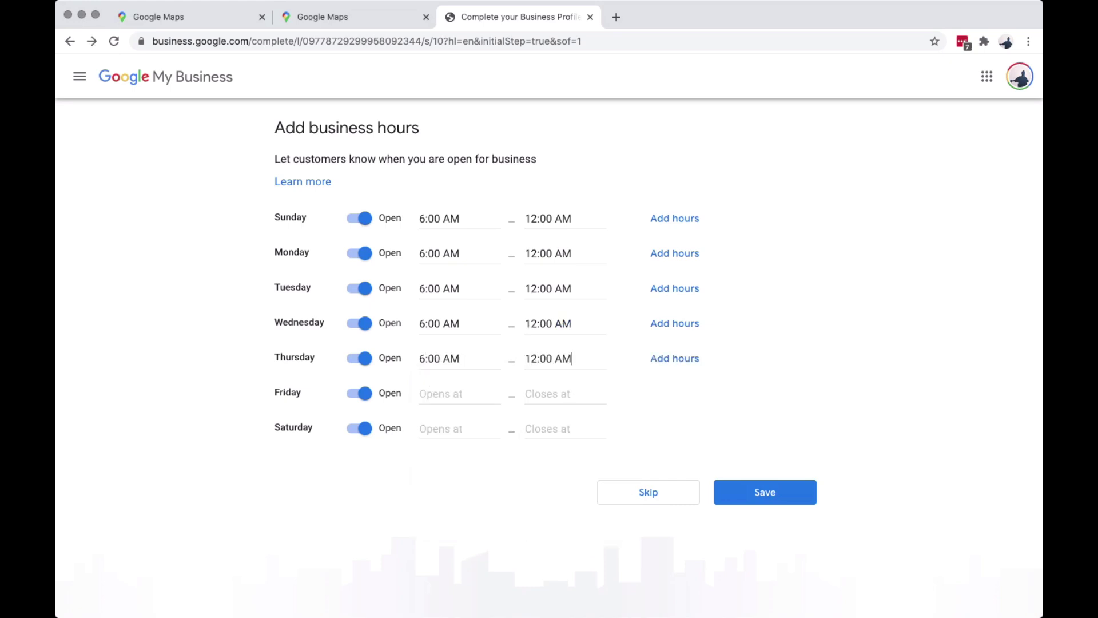
left_click(440, 393)
type("6")
key("Down")
key("Down")
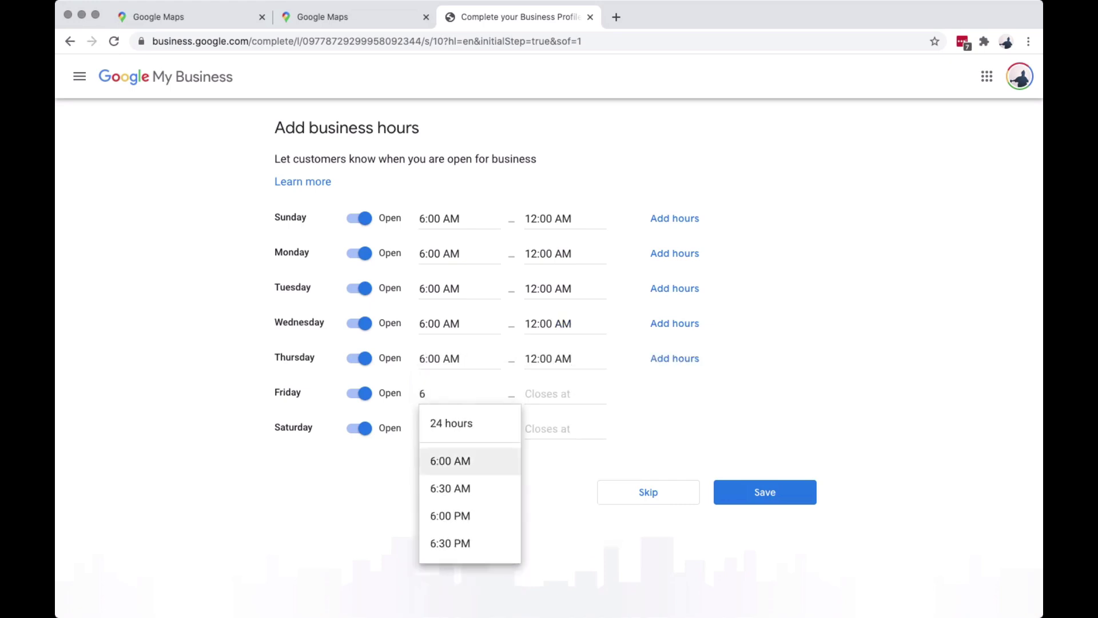
key("Return")
left_click(549, 393)
type("12")
key("Down")
key("Down")
key("Return")
Set Saturday's hours to 6:00 AM–12:00 AM.
left_click(440, 429)
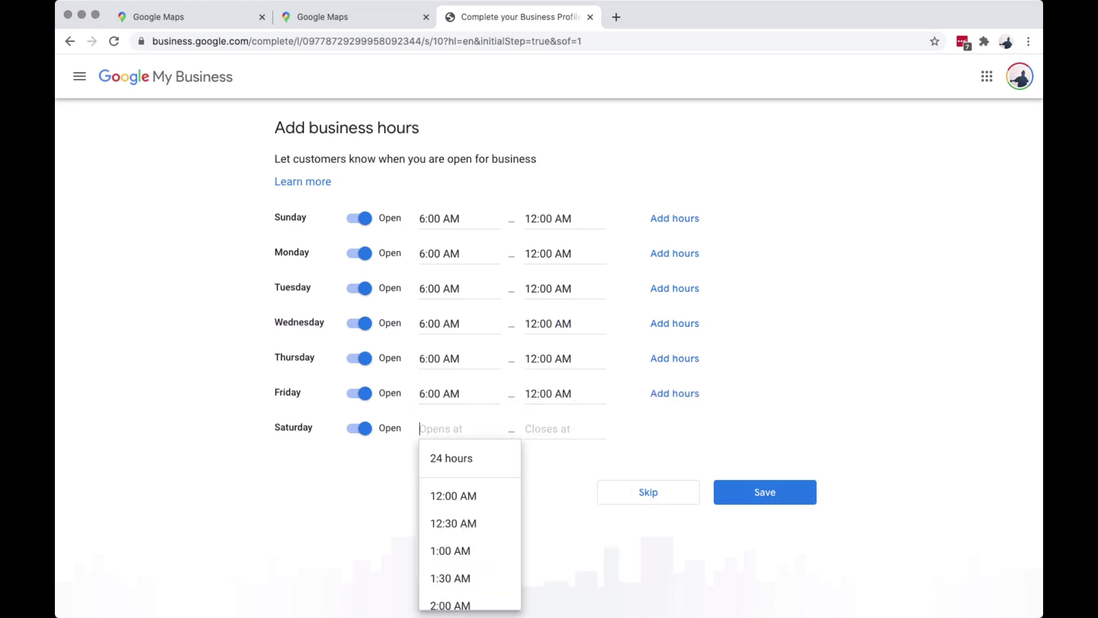
type("6")
key("Down")
key("Down")
key("Return")
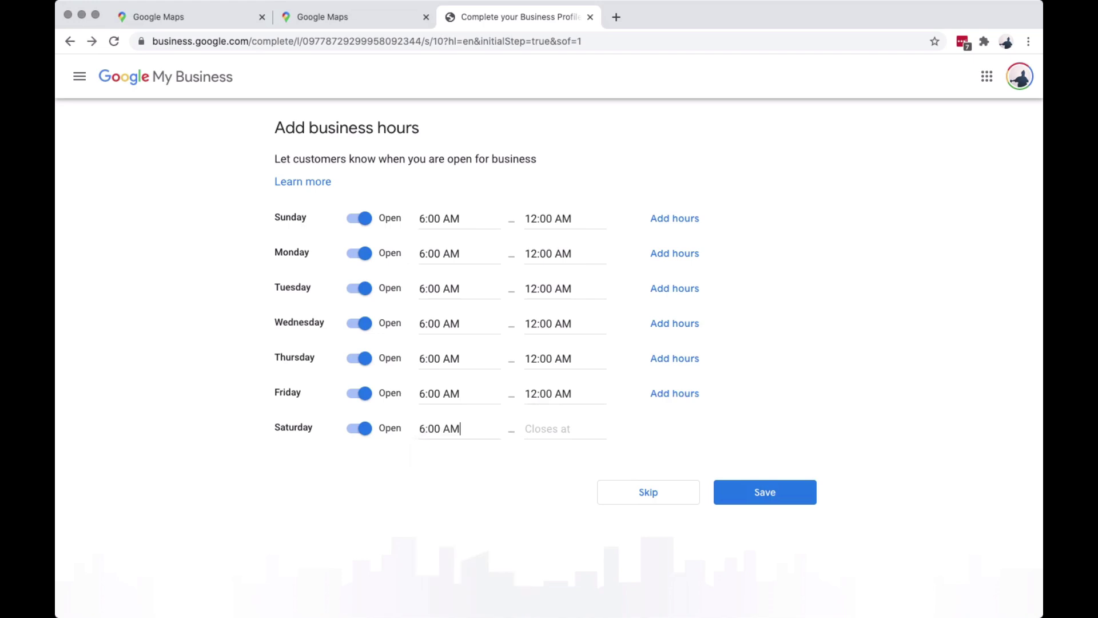
left_click(549, 428)
type("12")
key("Down")
key("Down")
key("Return")
key("Return")
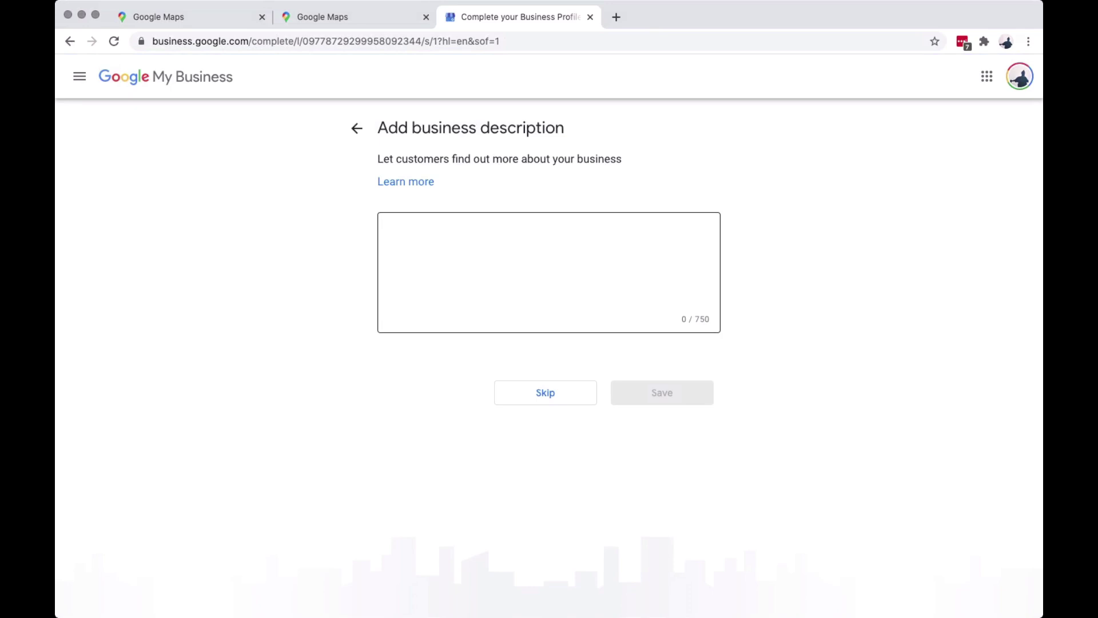
Enter 'Perlita's Sari Sari Store' as the business description and save it.
left_click(388, 231)
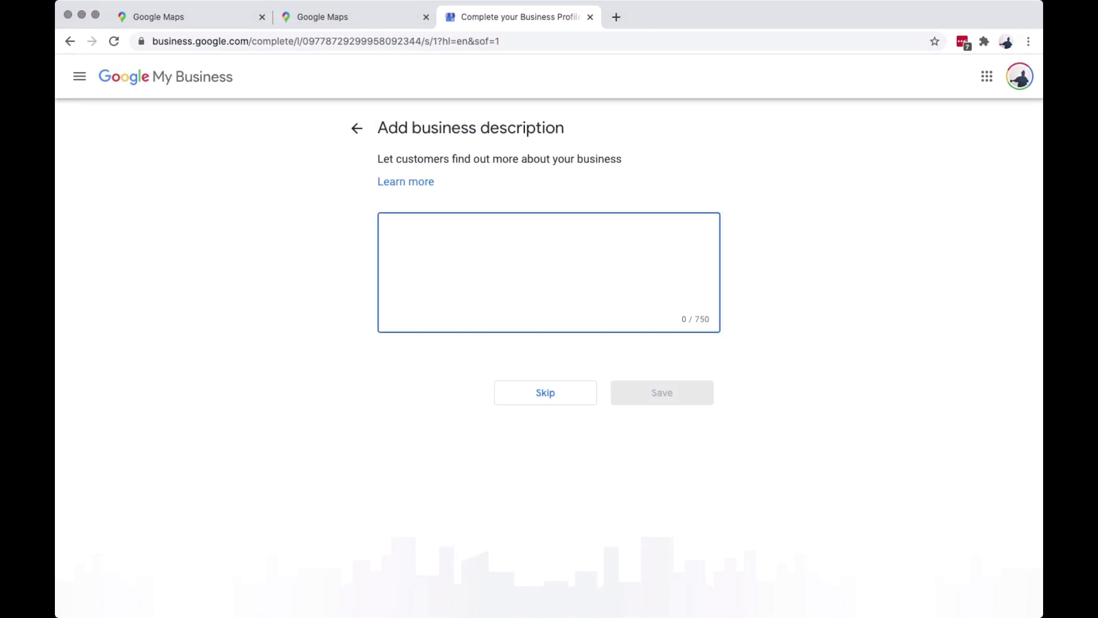
type("Per")
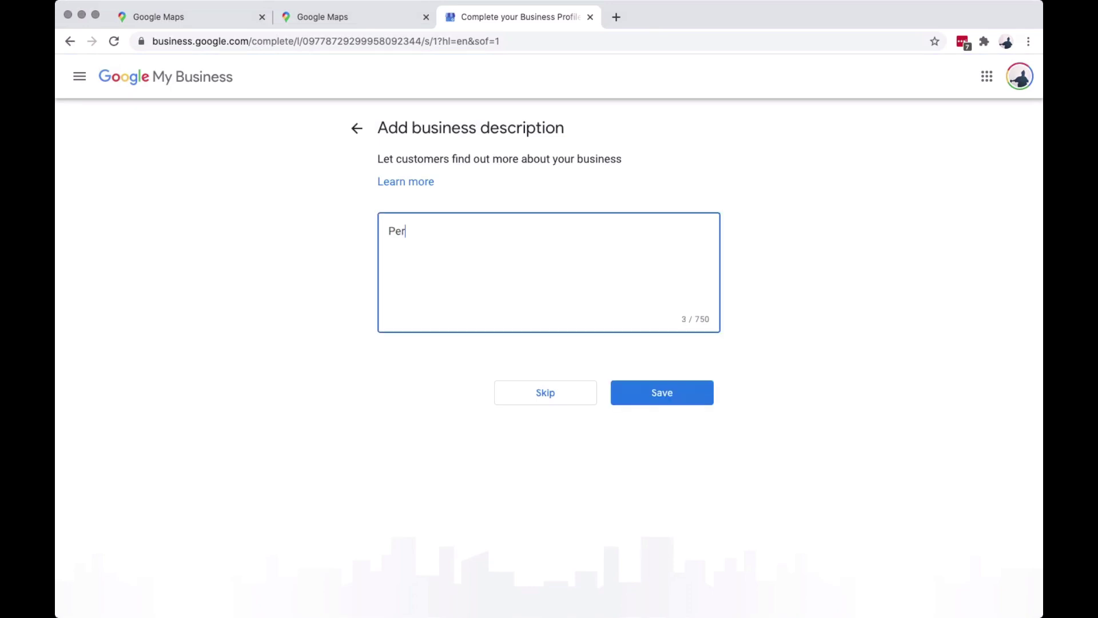
type("lita's Sari Sari Store")
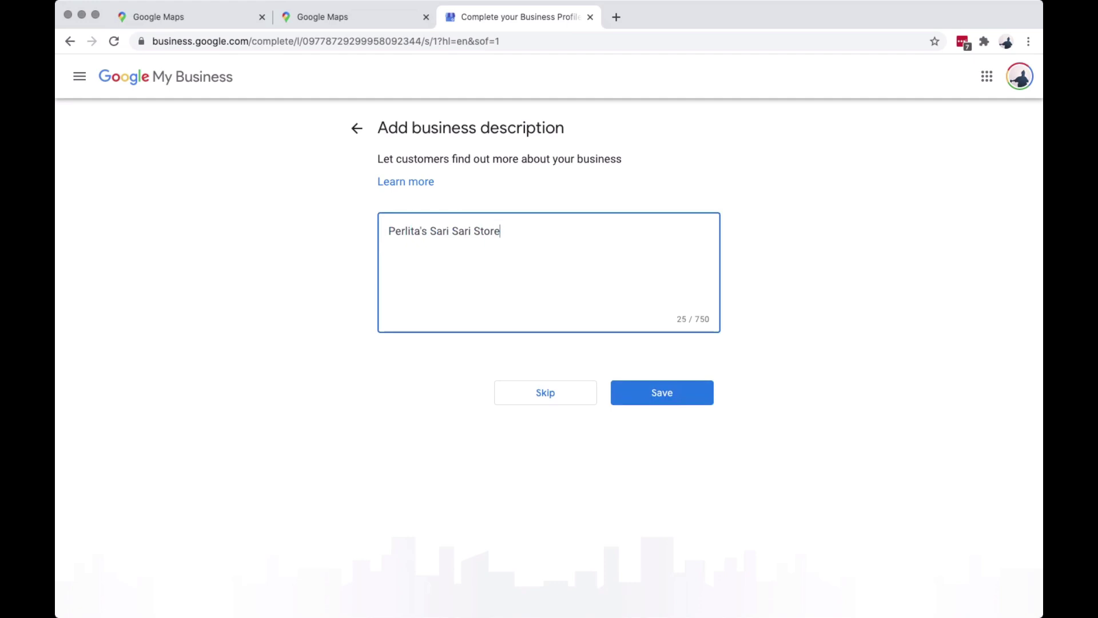
left_click(661, 393)
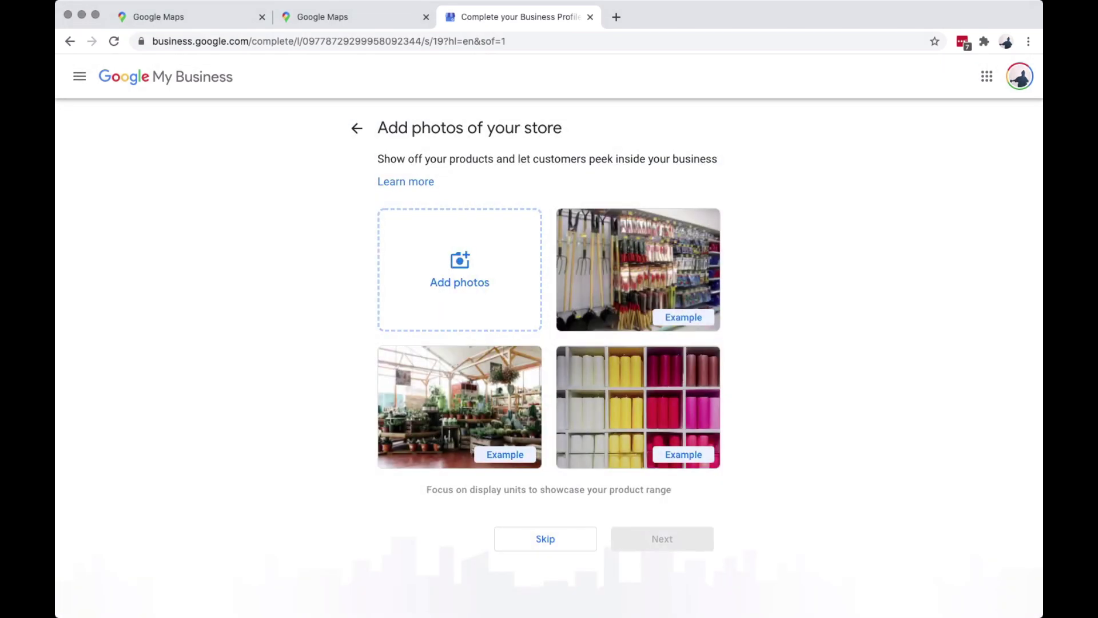
Skip the store photos step to reach the dashboard's welcome message.
key("Return")
key("Return")
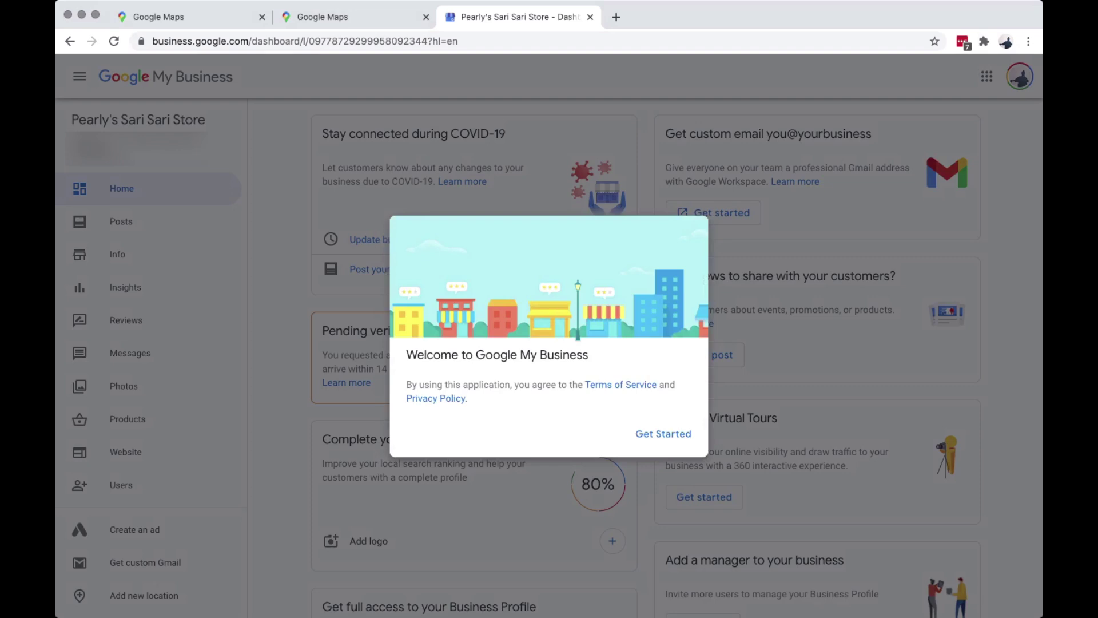
Close the welcome dialog and scroll through the dashboard cards, including pending postcard verification.
left_click(663, 434)
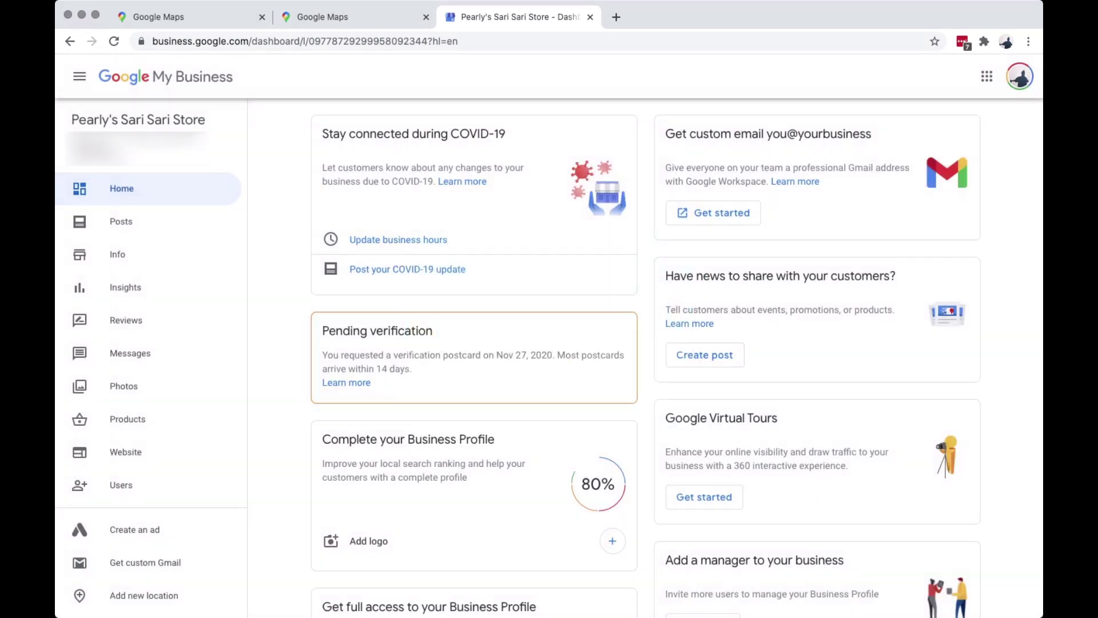
scroll(677, 359, "down", 3)
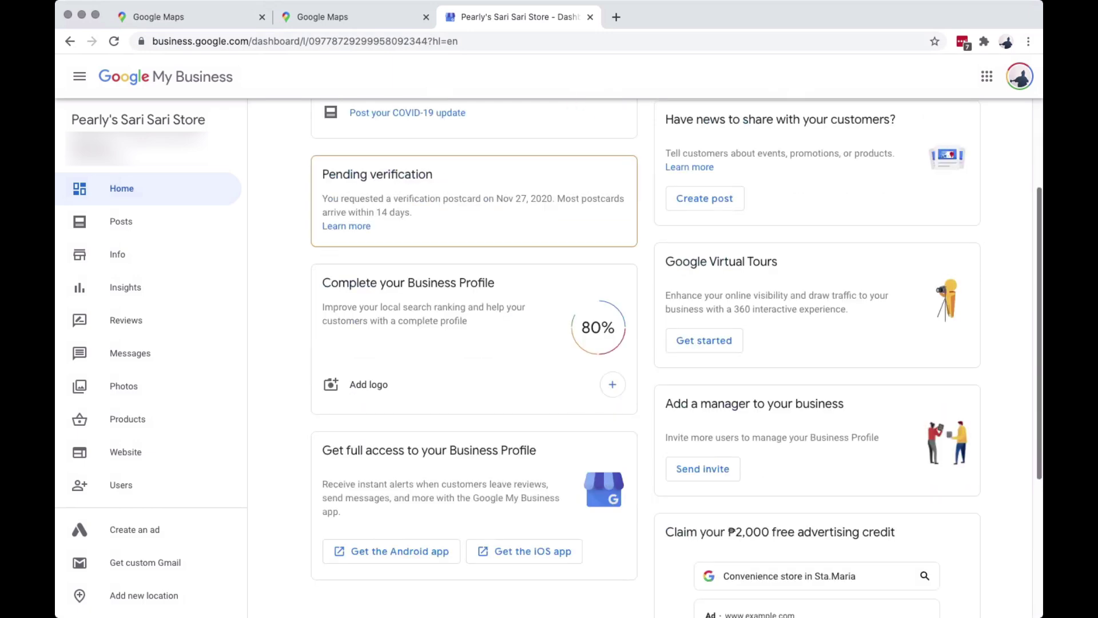
scroll(676, 358, "down", 5)
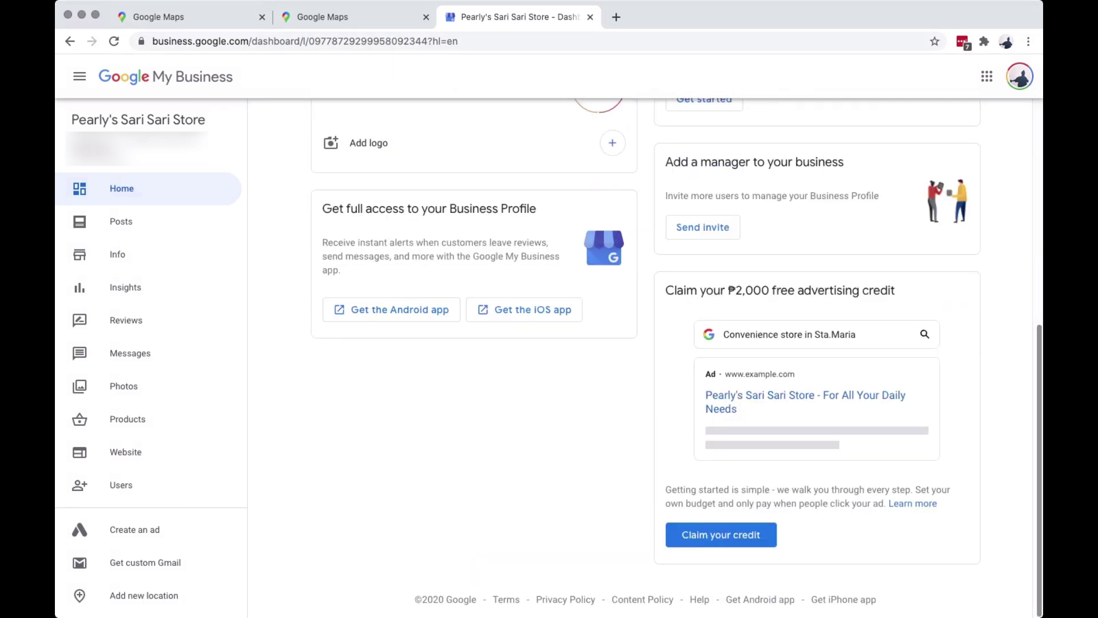
scroll(676, 359, "up", 4)
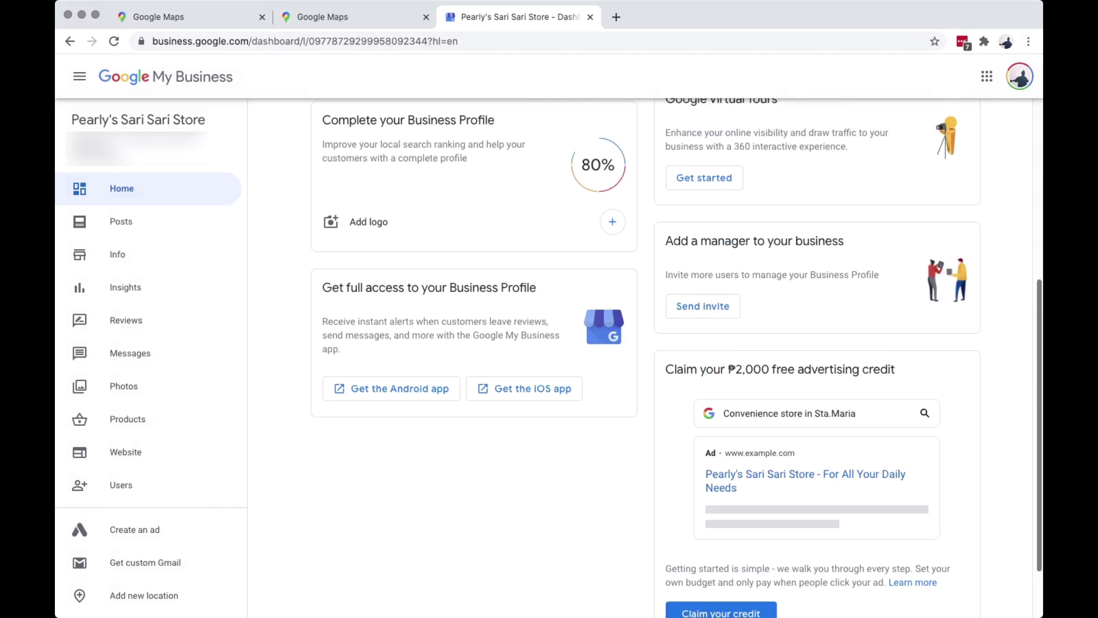
scroll(676, 358, "up", 4)
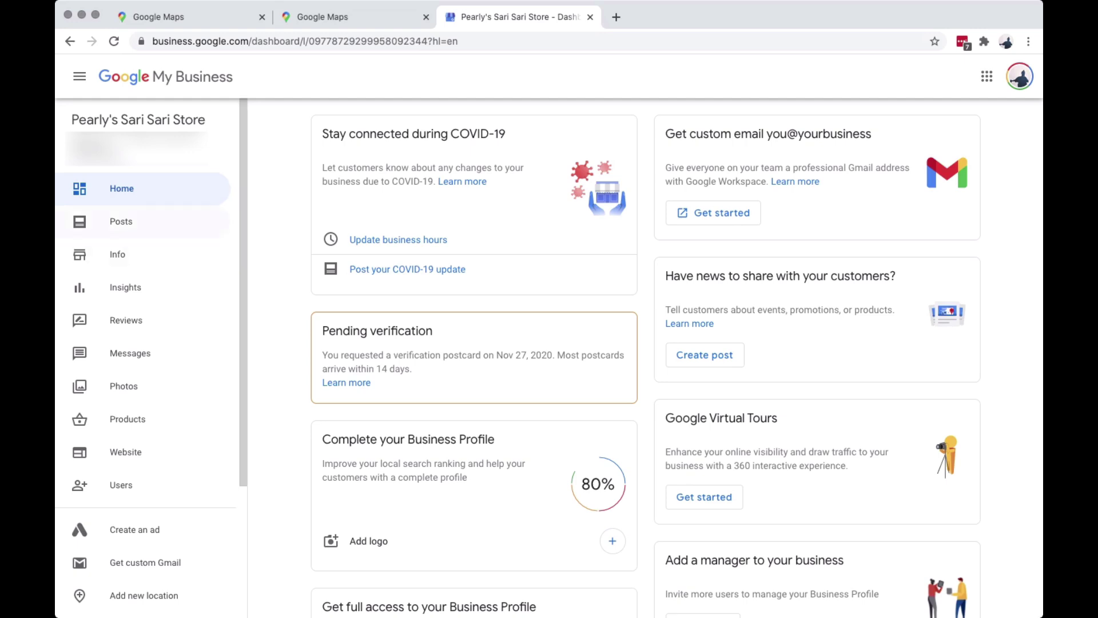
View the Posts page, dismiss the offer post introduction, then go to the Info page.
left_click(120, 222)
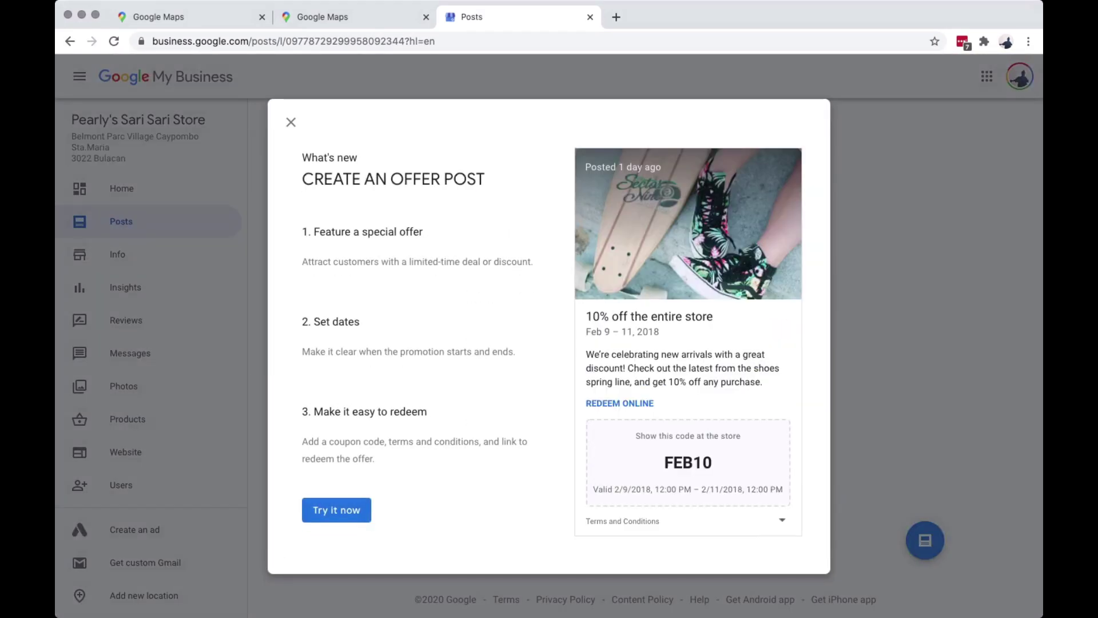
left_click(291, 122)
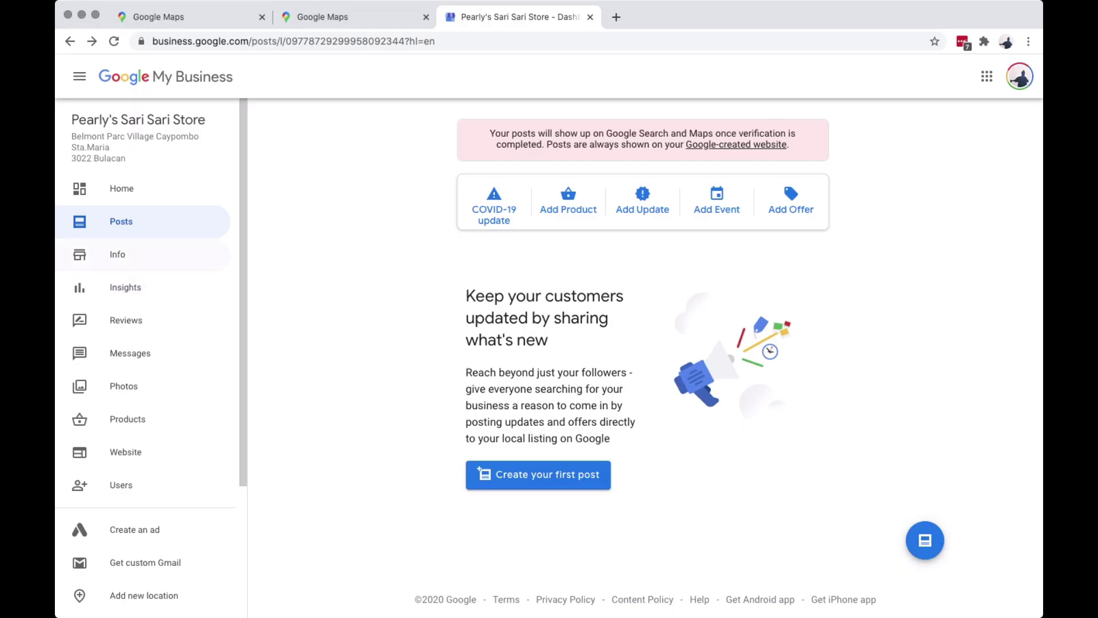
left_click(117, 253)
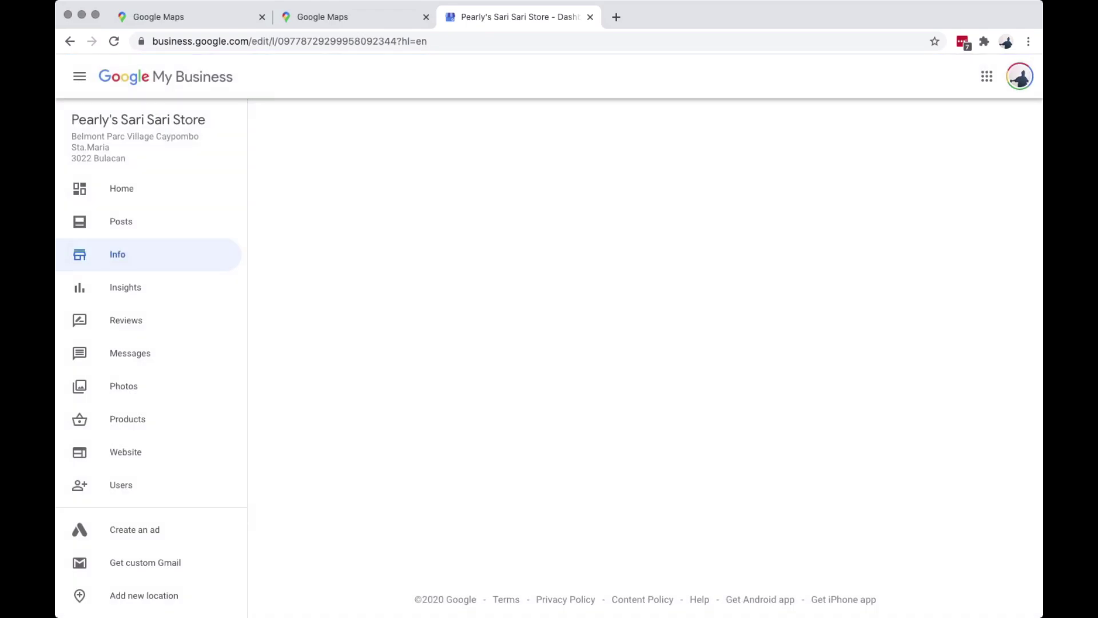